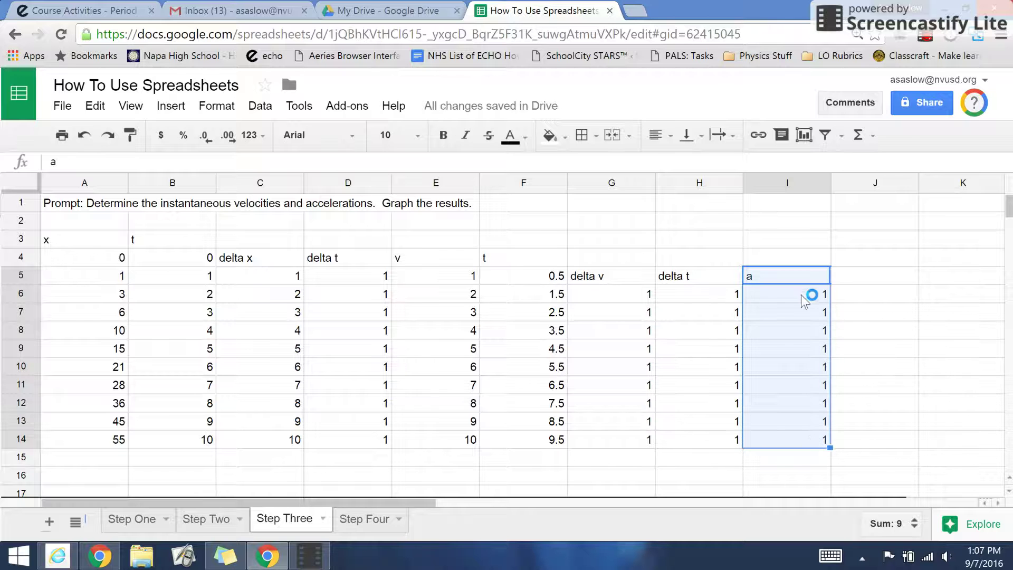
click(871, 439)
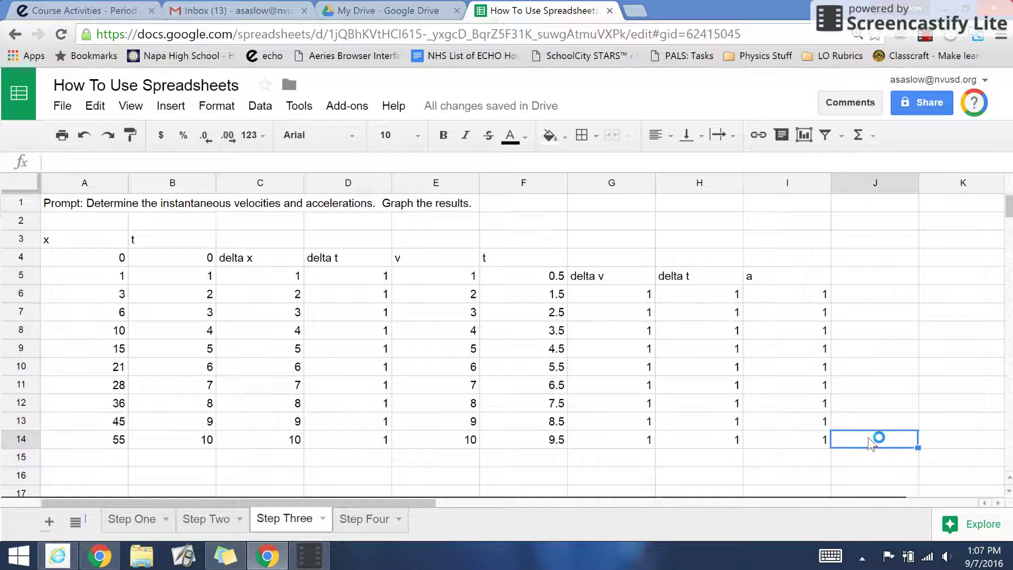
drag(77, 238, 206, 439)
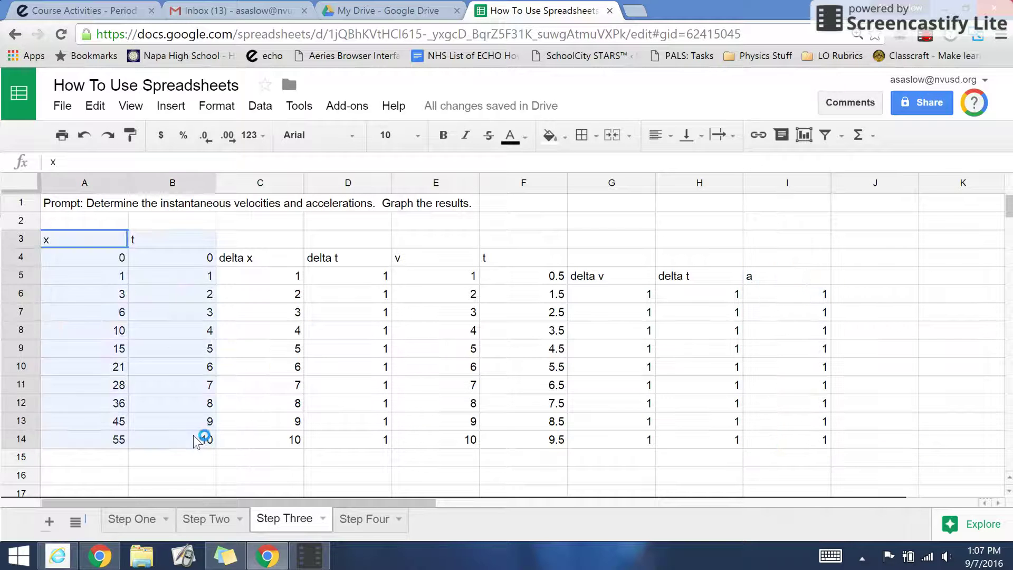
drag(393, 259, 531, 446)
click(633, 386)
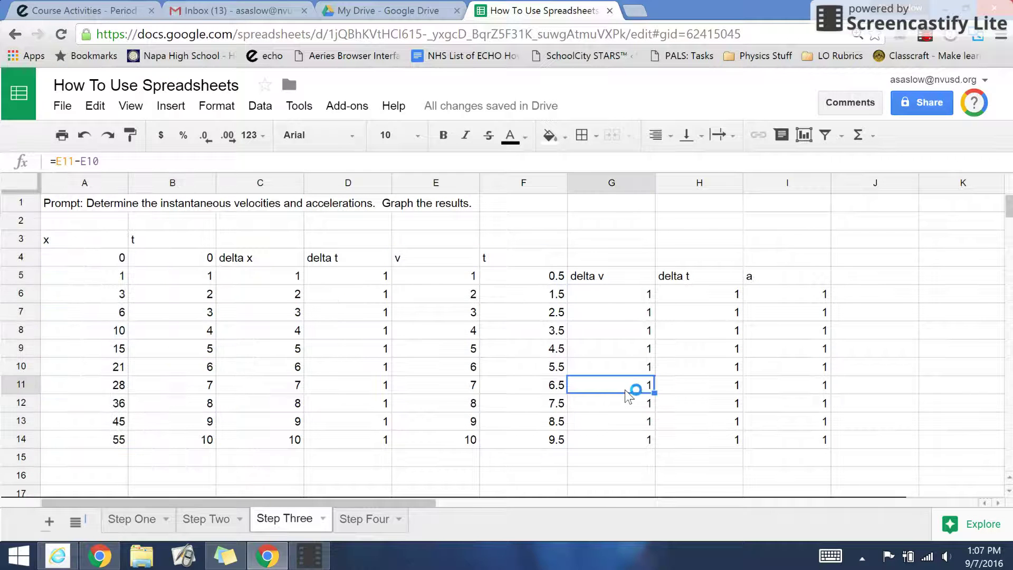
click(619, 257)
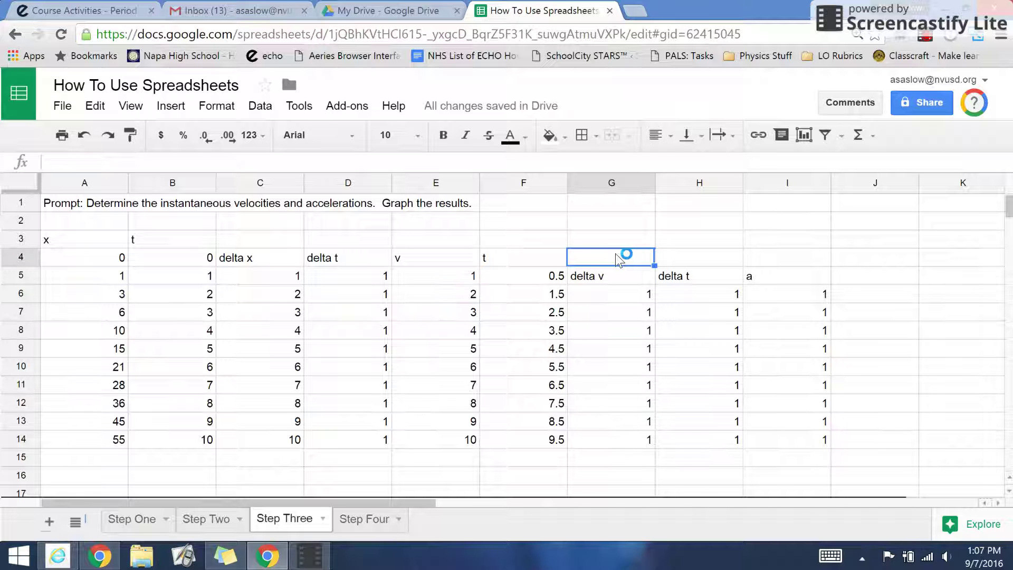
click(170, 105)
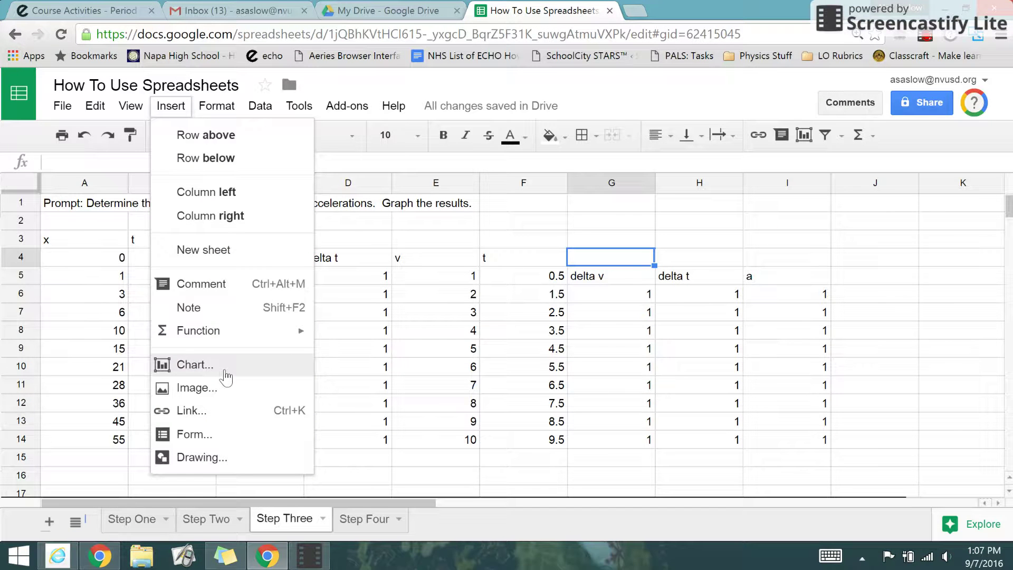
click(759, 223)
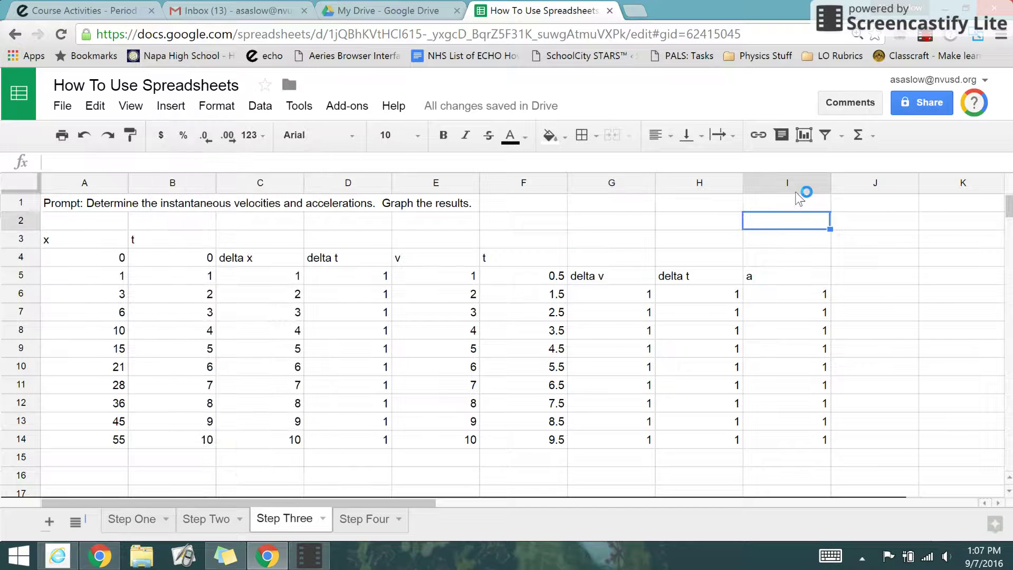
Step: Start a new chart and replace its data range with the t column, 'Step Three'!B3:B14
click(805, 133)
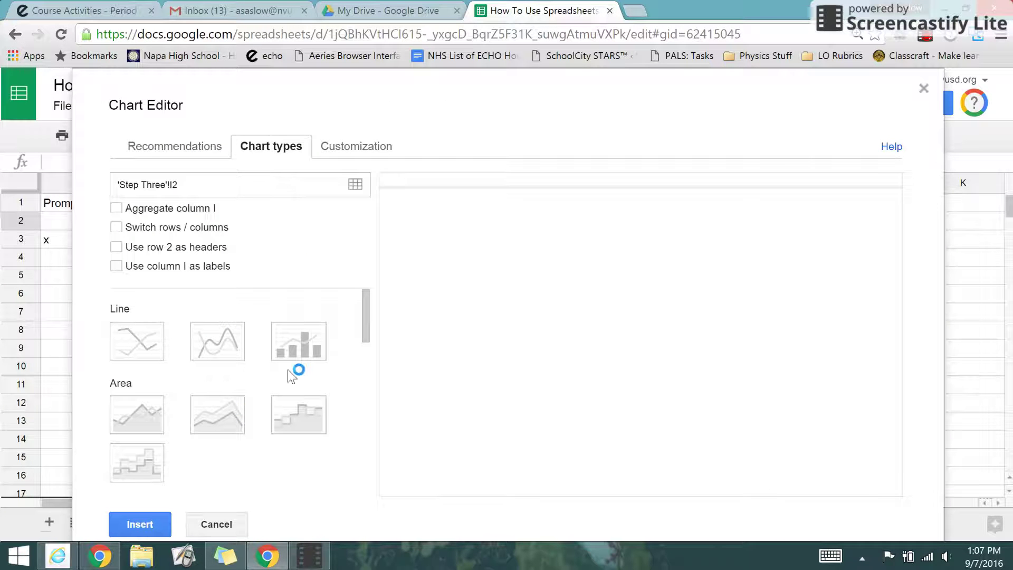
click(355, 186)
drag(249, 83, 766, 89)
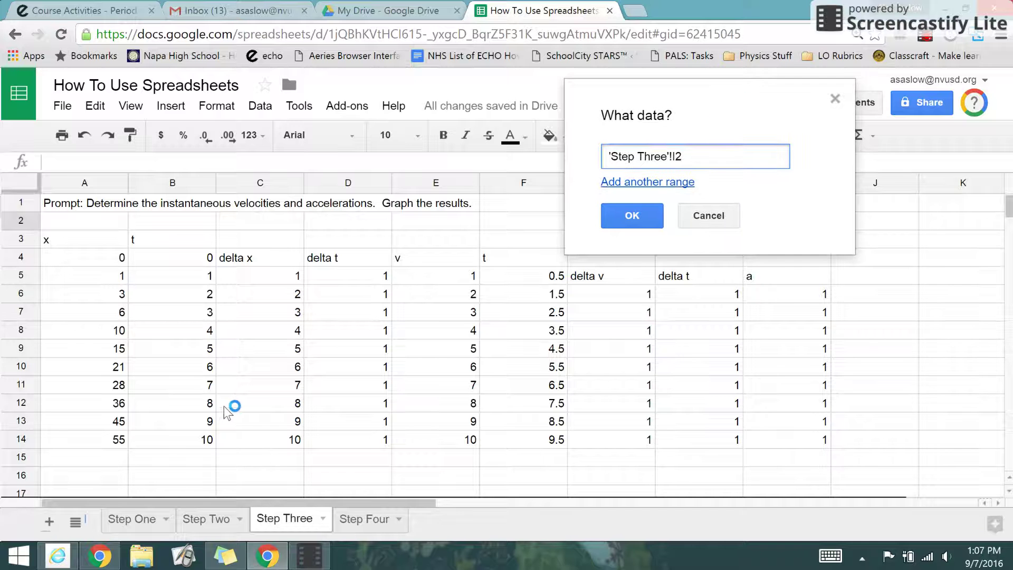
triple_click(691, 157)
key(BackSpace)
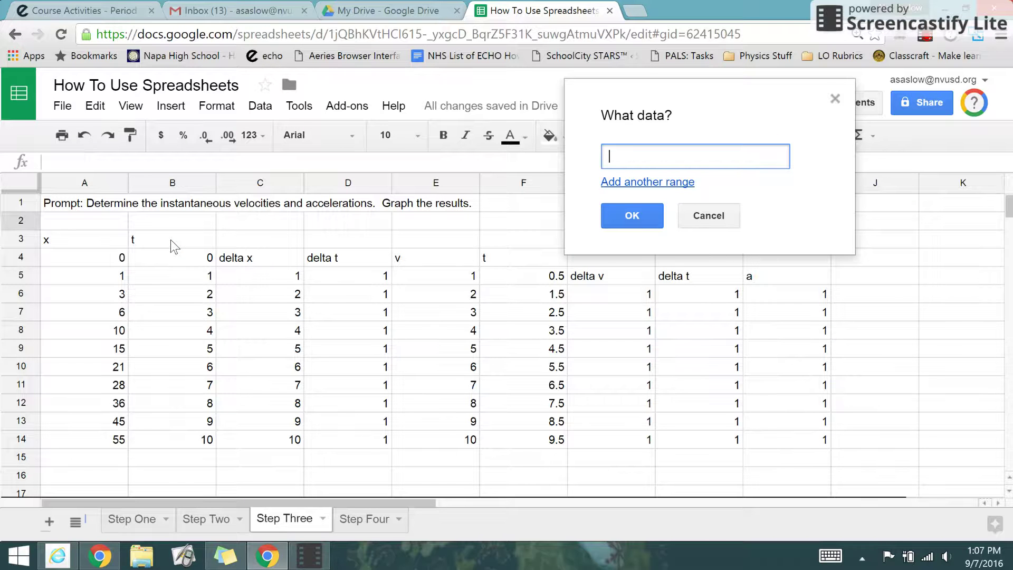
drag(170, 240, 176, 437)
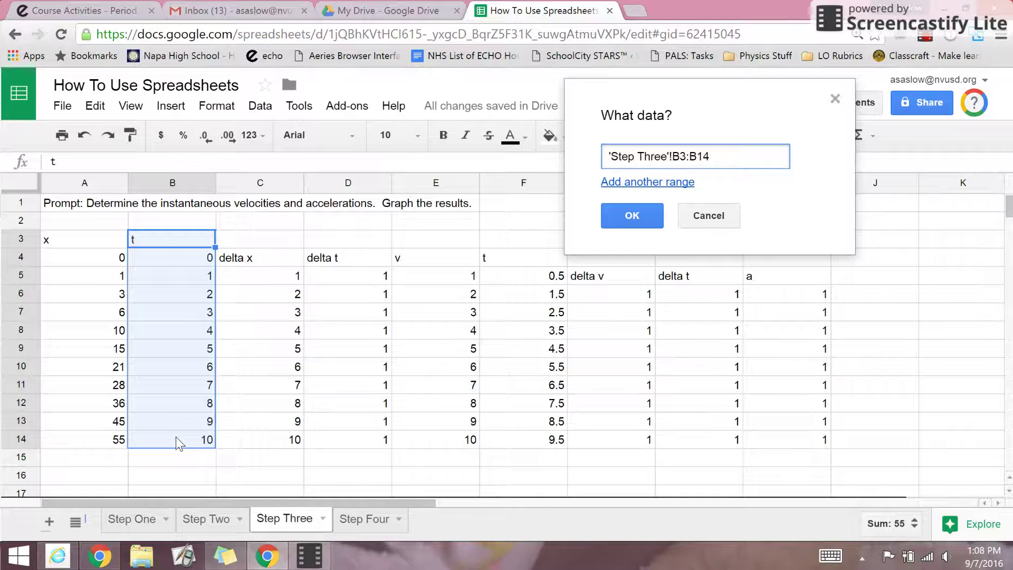
Step: Add the x column, 'Step Three'!A3:A14, as the second data range and make the chart a scatter chart
click(680, 183)
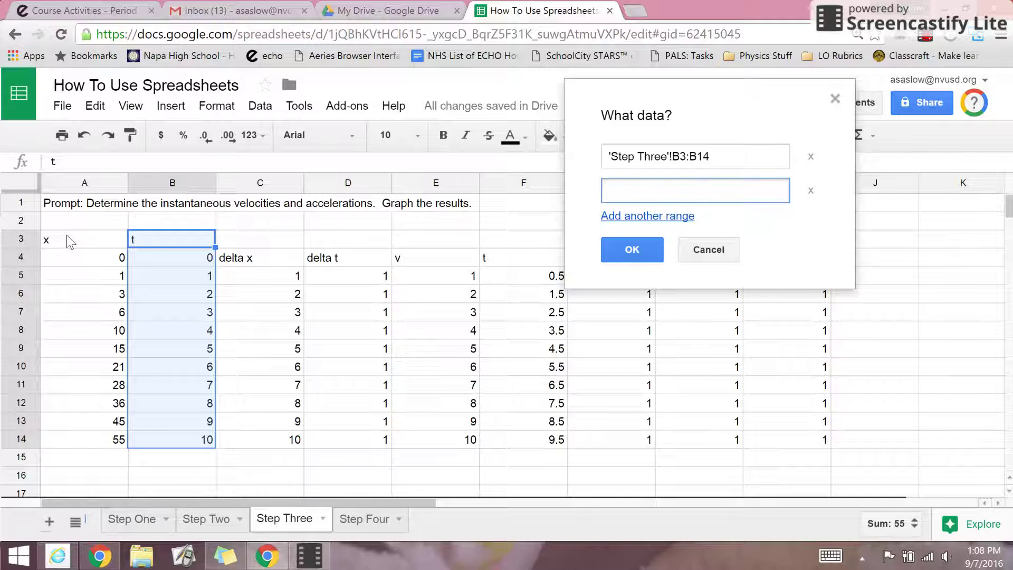
drag(67, 236, 108, 446)
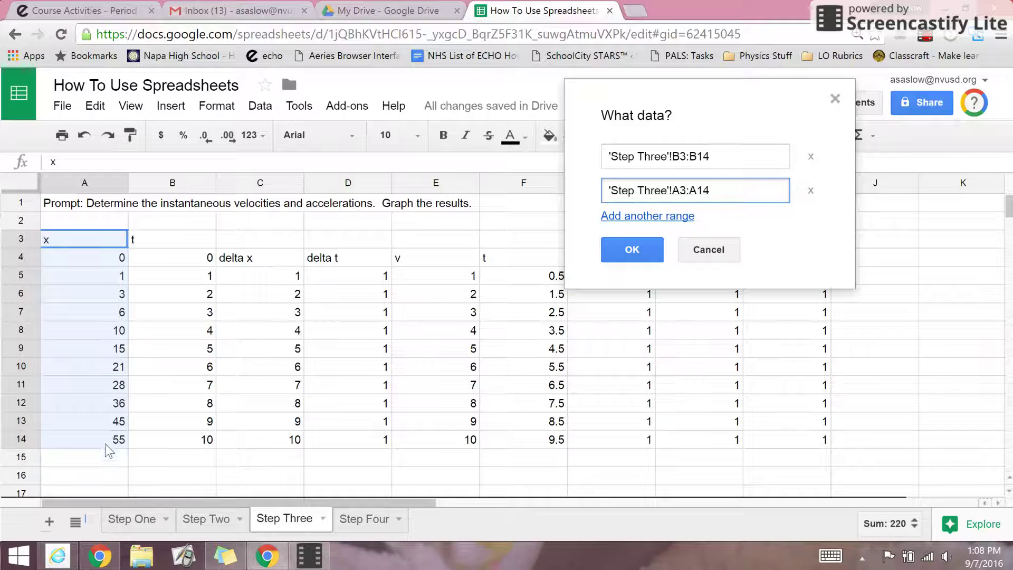
click(627, 249)
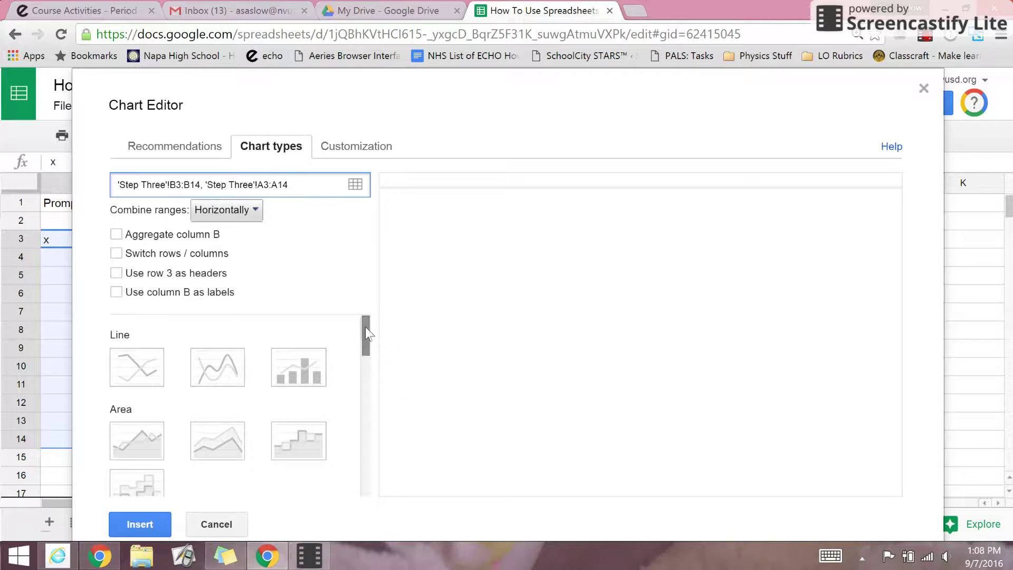
drag(365, 327, 365, 420)
click(135, 379)
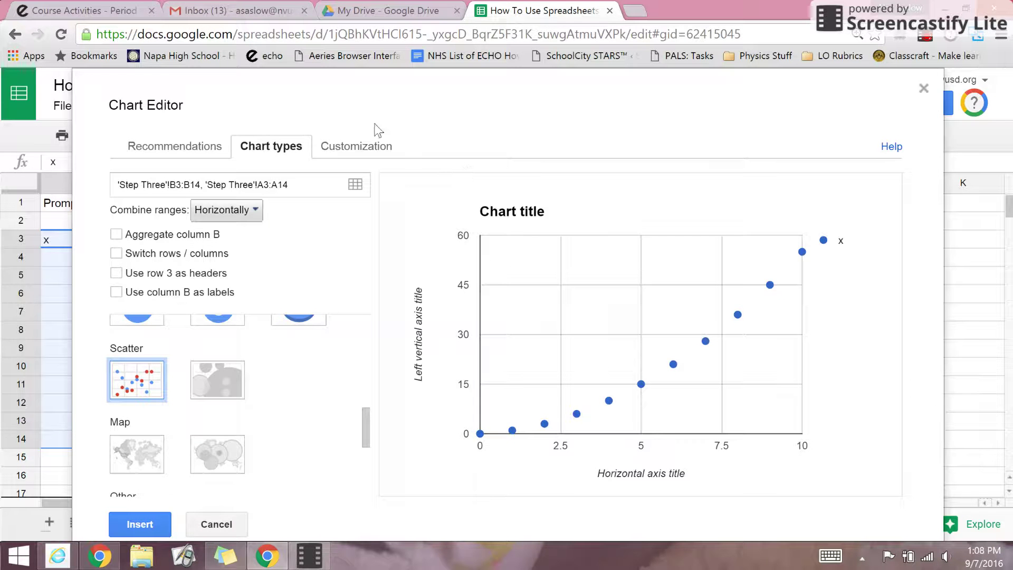
Step: Title the chart "Position over Time" and set its legend to None
click(355, 150)
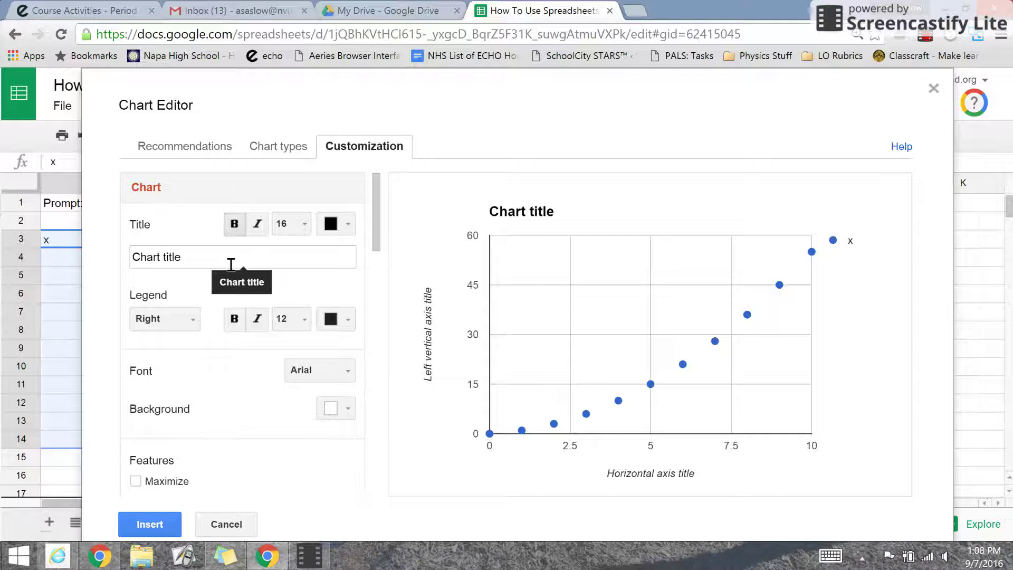
click(180, 256)
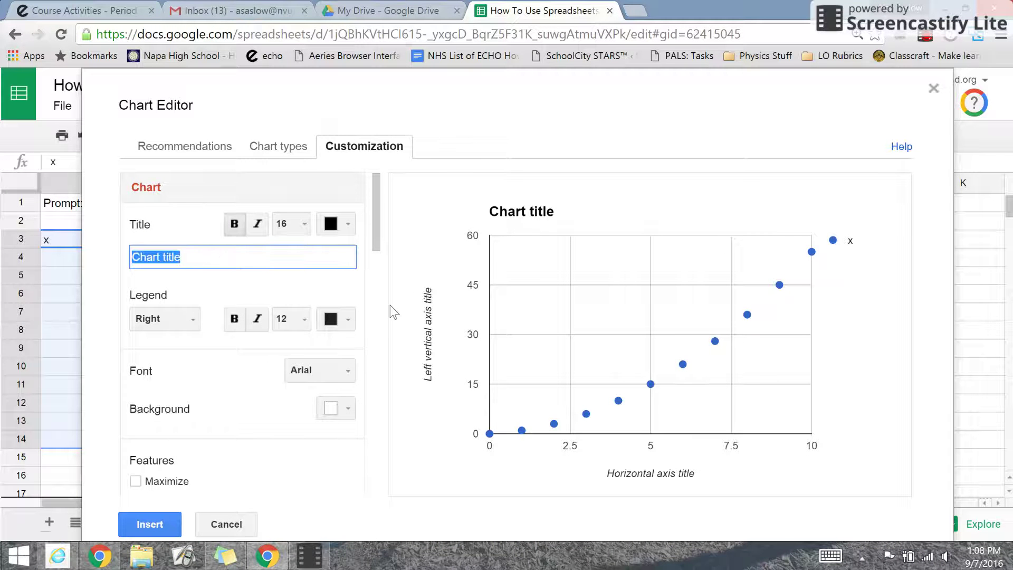
text(Position)
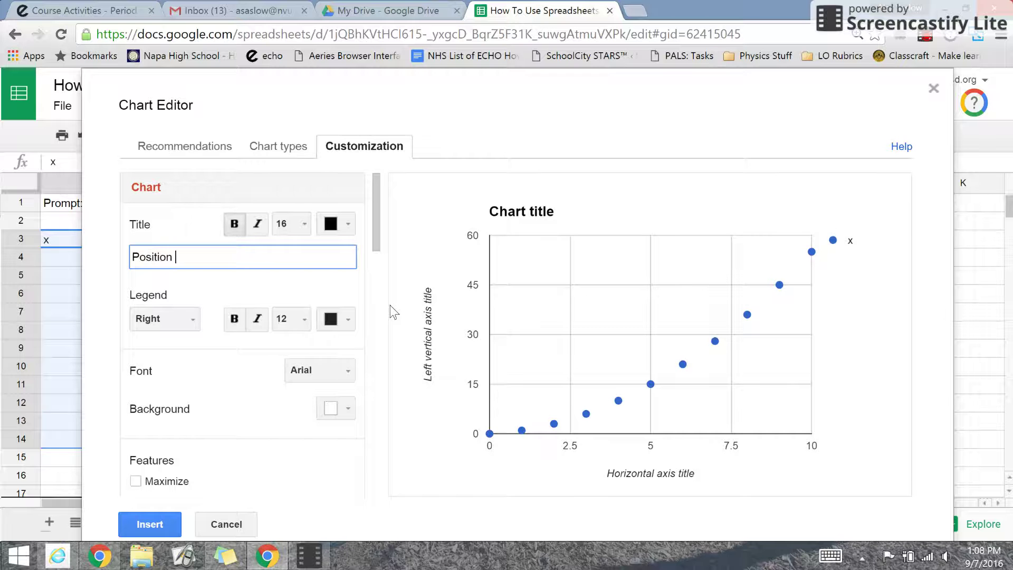
text( over Time)
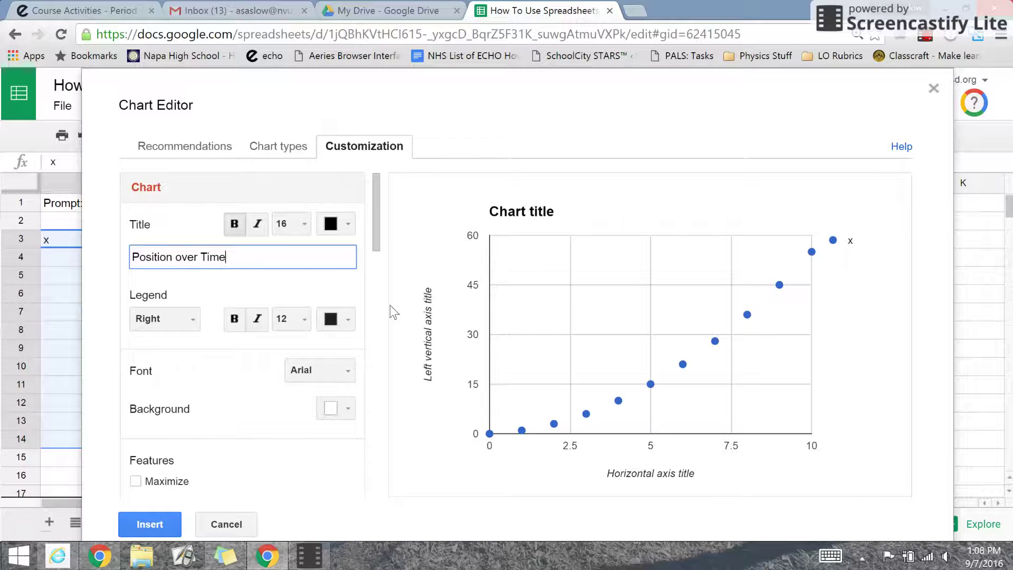
click(192, 323)
click(193, 460)
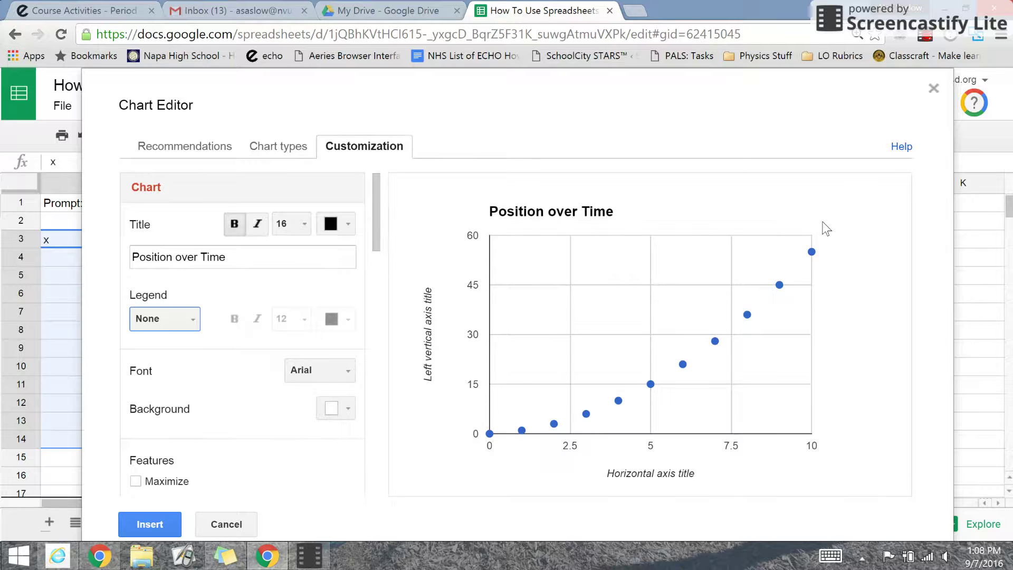
Step: Set the chart's horizontal axis title to "Time, s"
scroll(232, 306, down, 5)
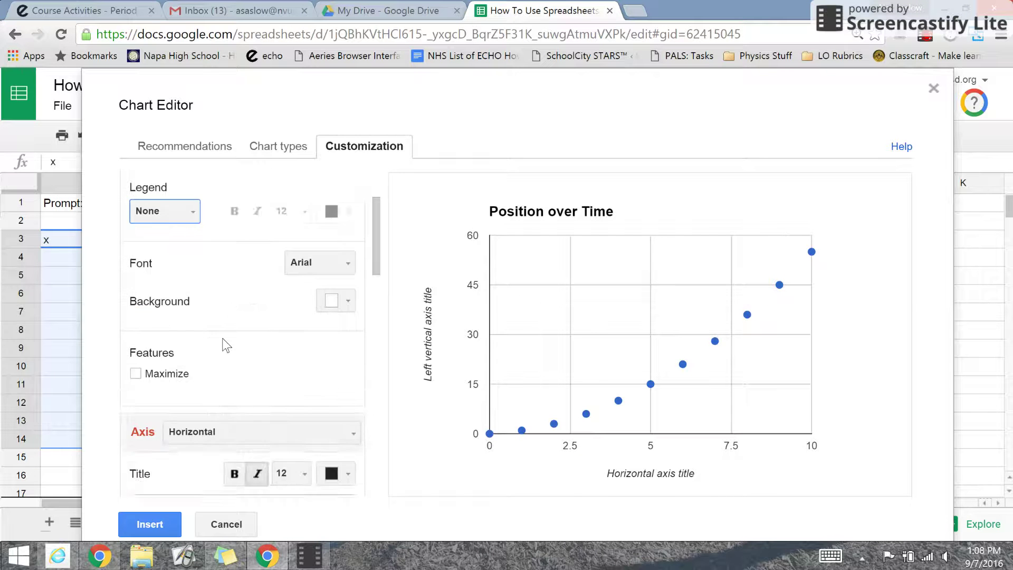
drag(244, 380, 125, 380)
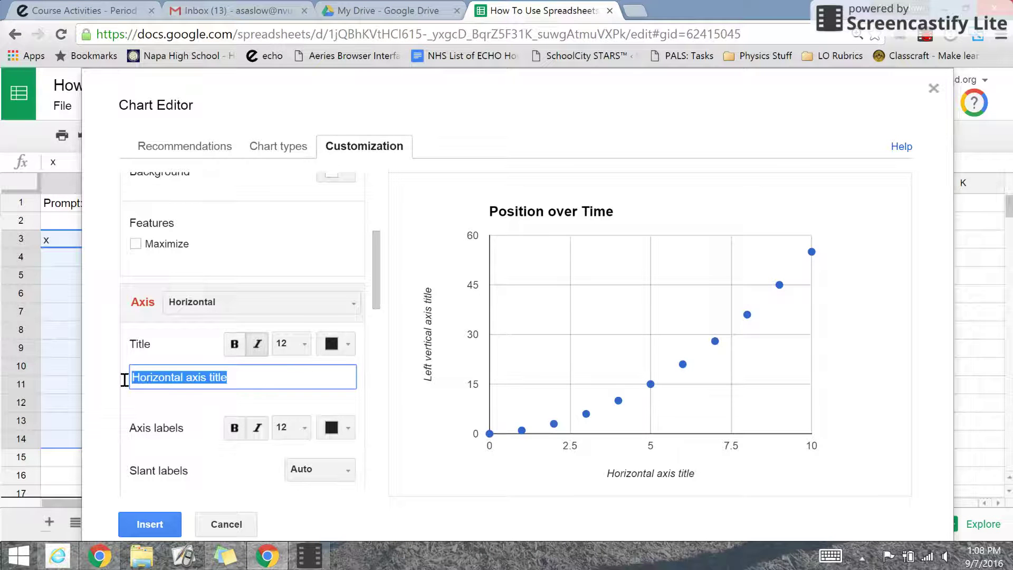
text(Time, s)
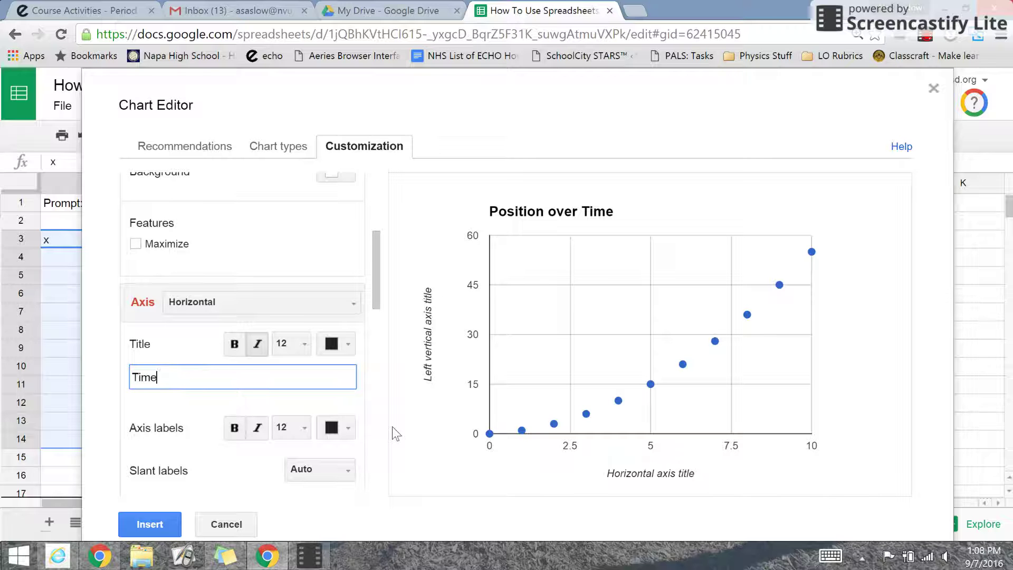
Step: Set the chart's left vertical axis title to "Position, m"
click(352, 304)
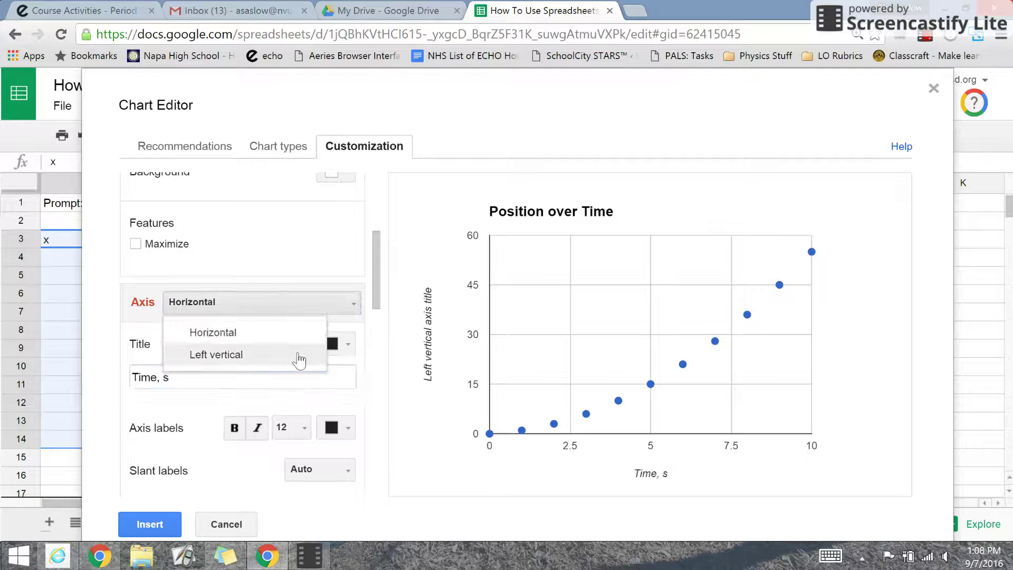
click(329, 353)
drag(281, 378, 113, 378)
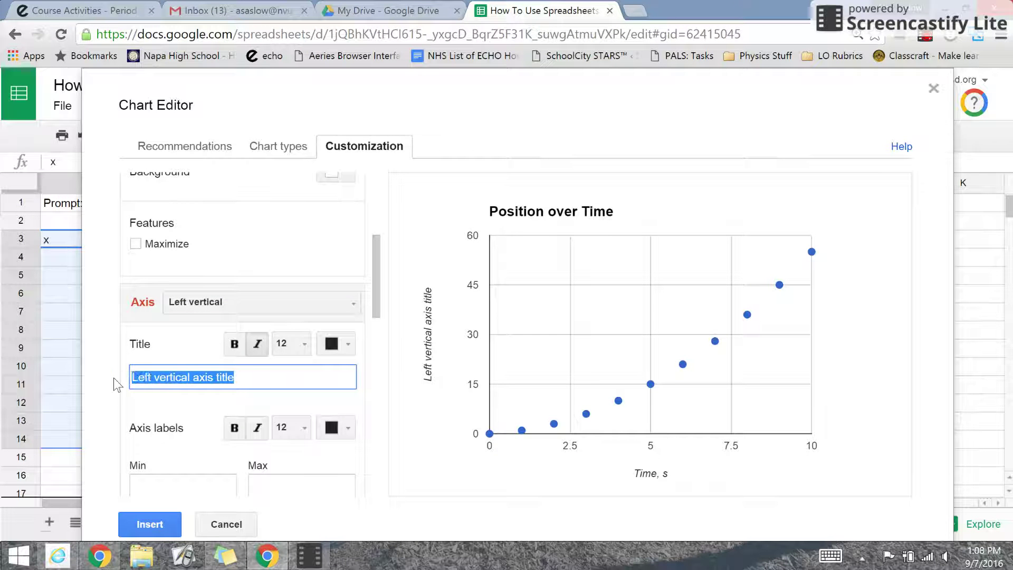
text(Position, m)
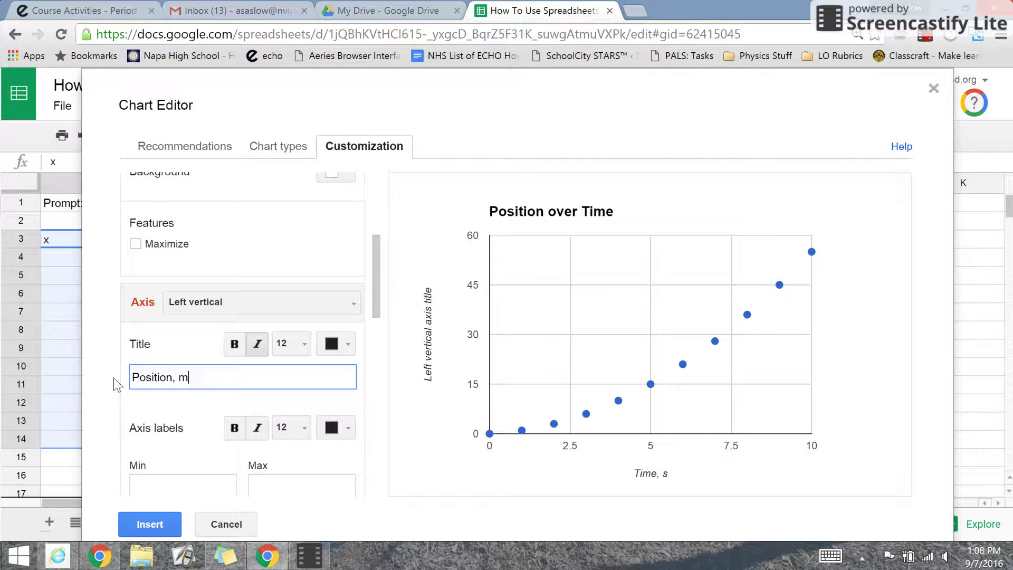
click(391, 379)
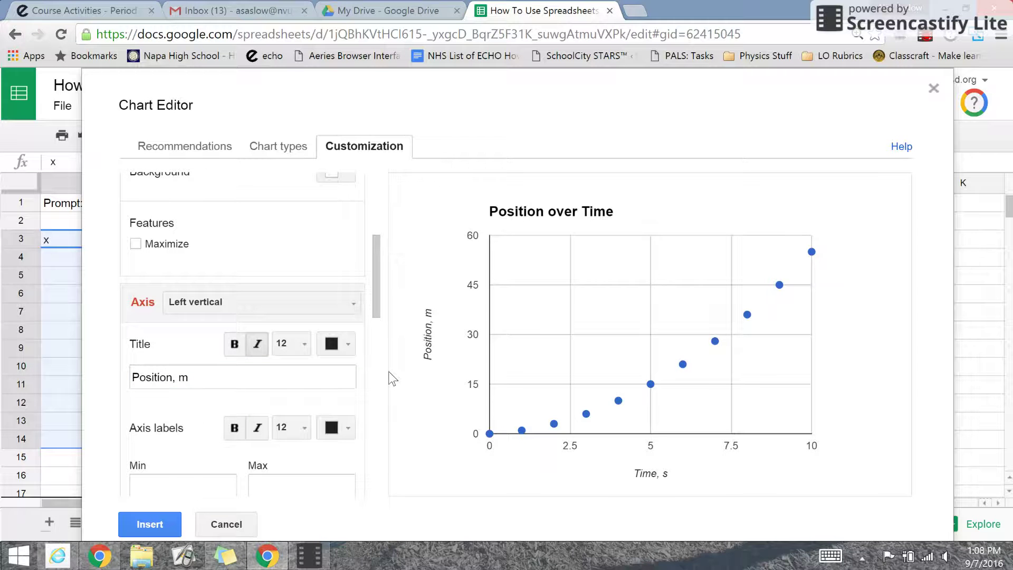
Step: Add a polynomial trendline to the chart's x series
drag(376, 255, 381, 454)
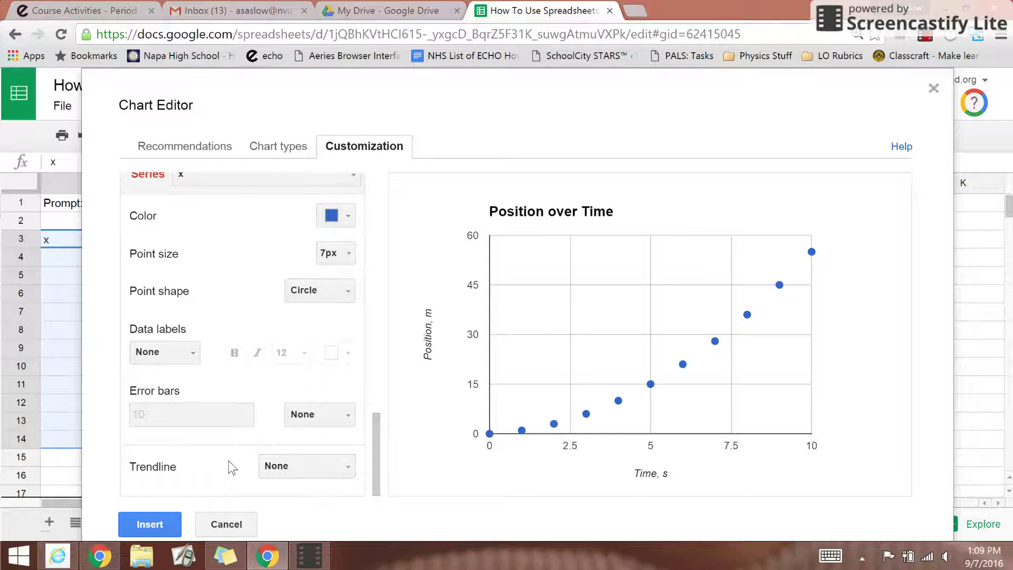
click(347, 469)
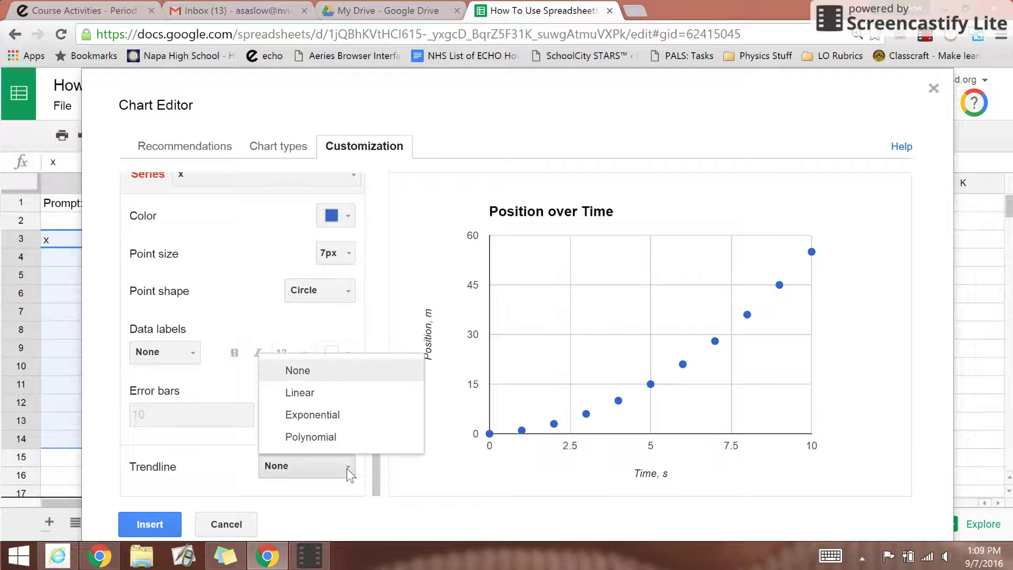
click(322, 439)
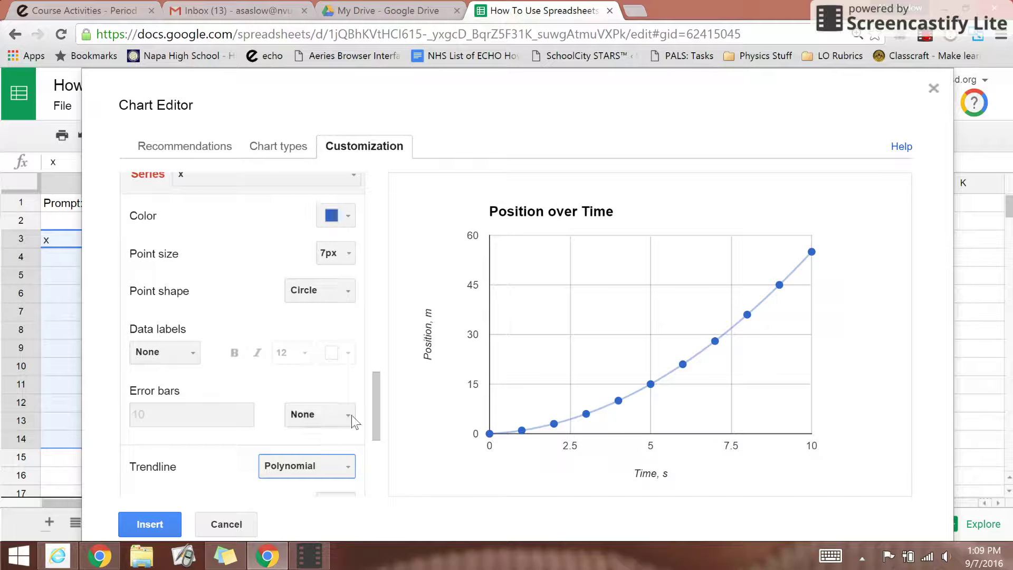
drag(373, 395, 376, 435)
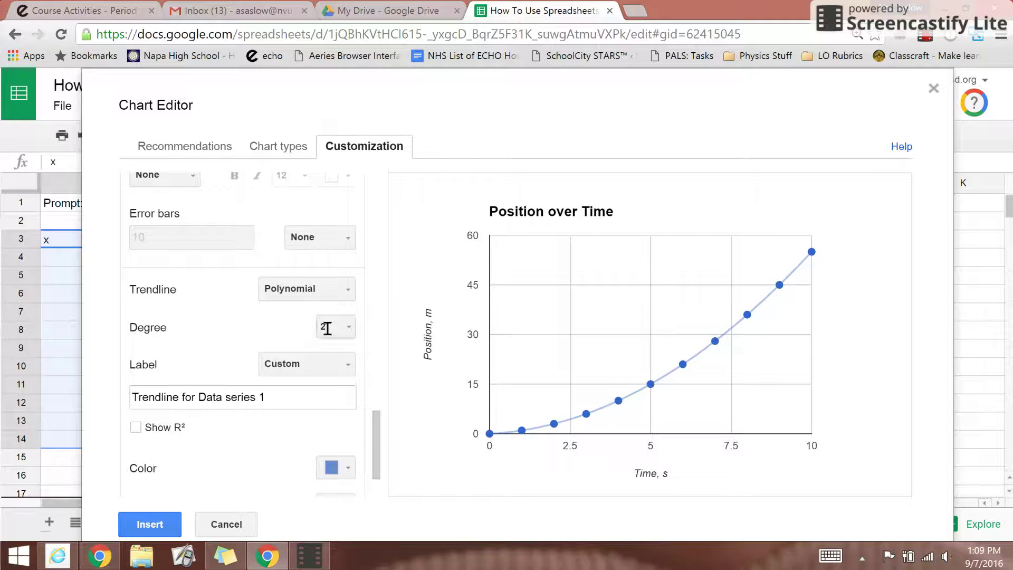
mouse_move(489, 434)
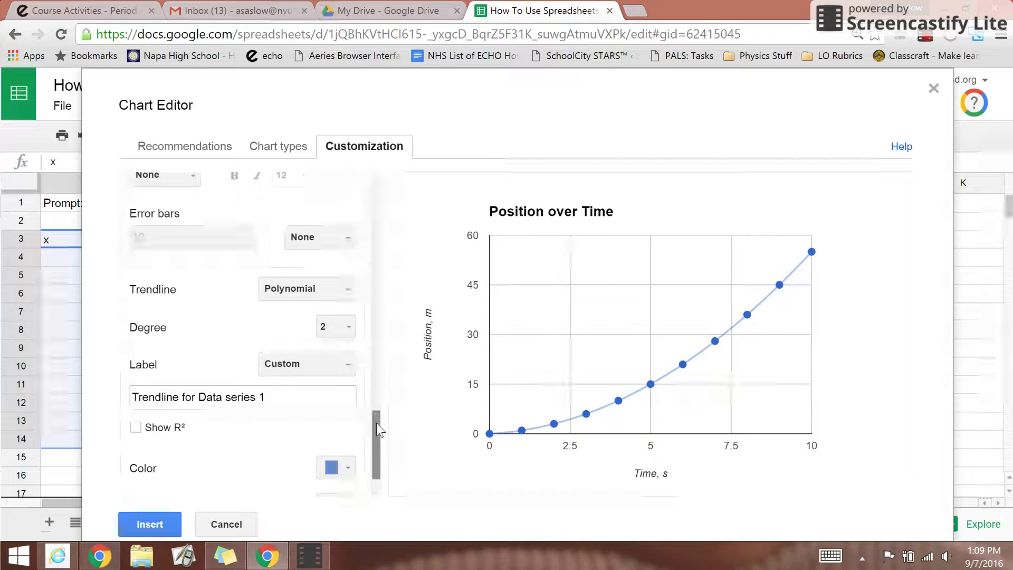
Step: Set the trendline's label to use its equation
drag(376, 423, 378, 455)
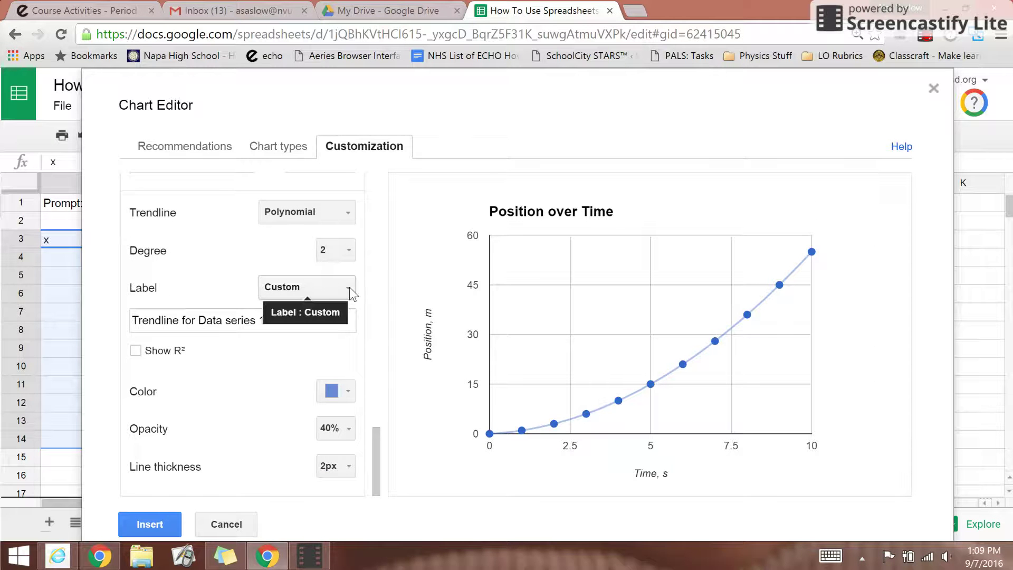
drag(373, 433, 374, 430)
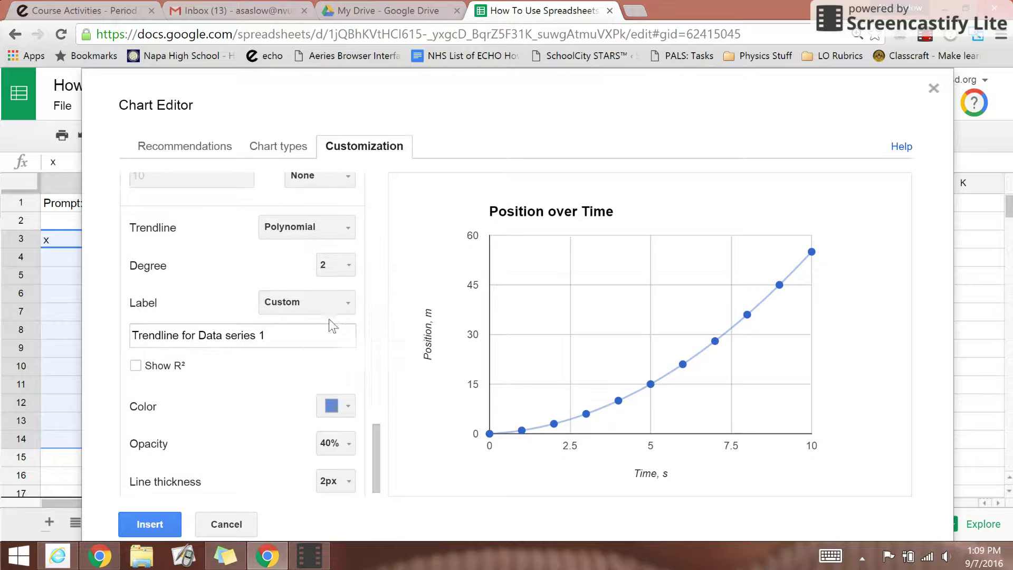
click(344, 305)
click(332, 354)
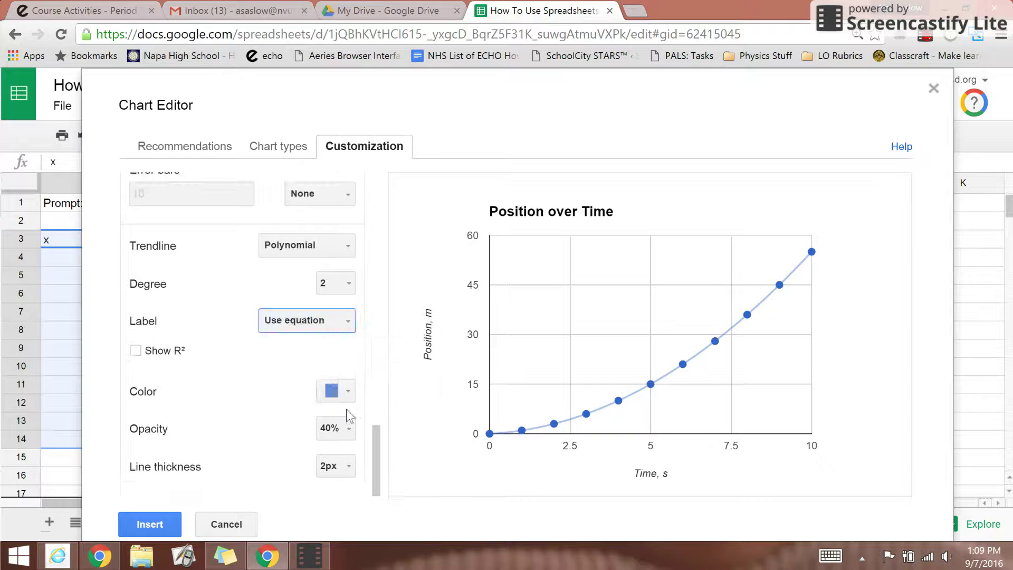
drag(379, 475, 392, 218)
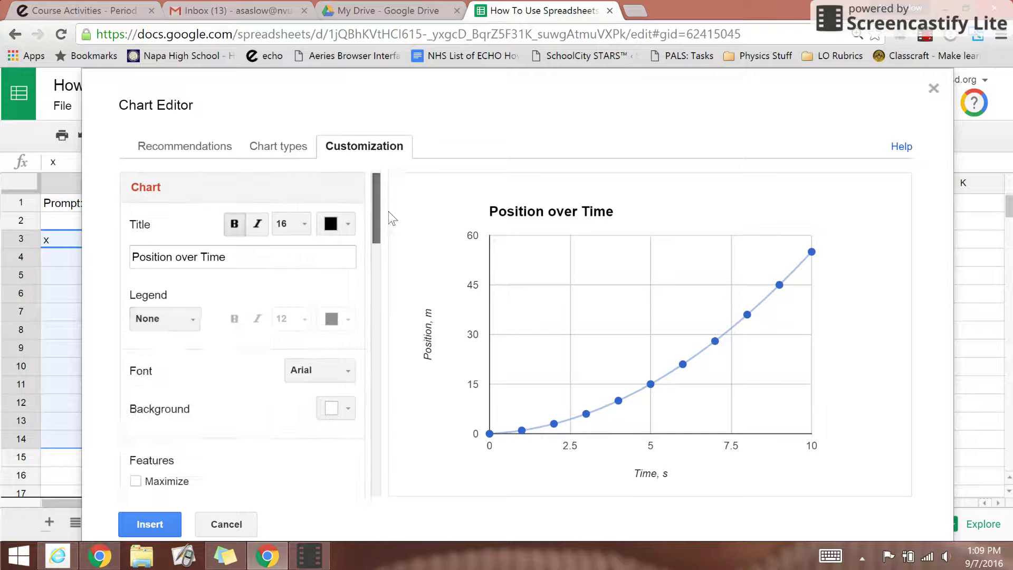
Step: Place the position chart's legend on the right side of the chart
click(160, 318)
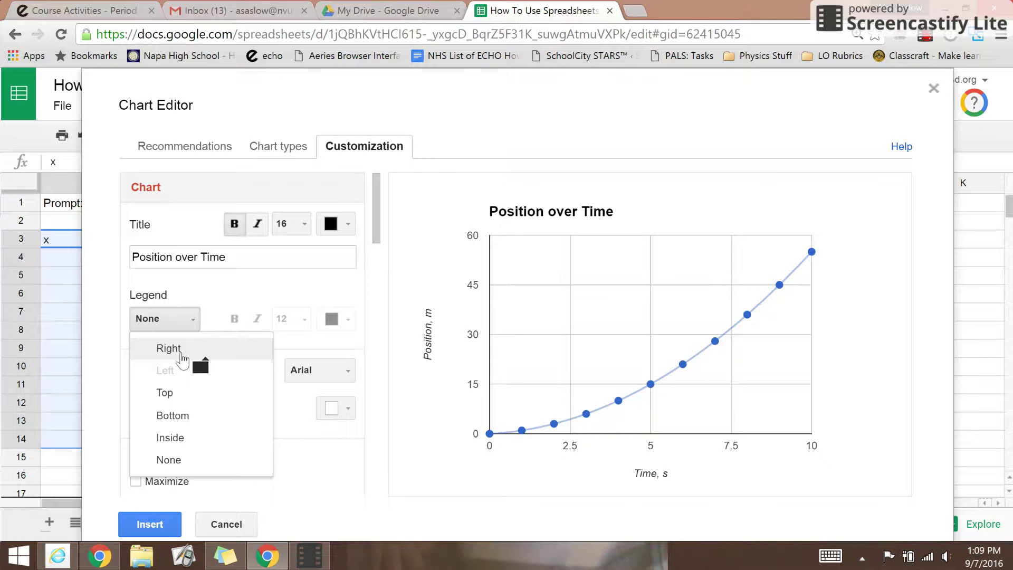
click(181, 353)
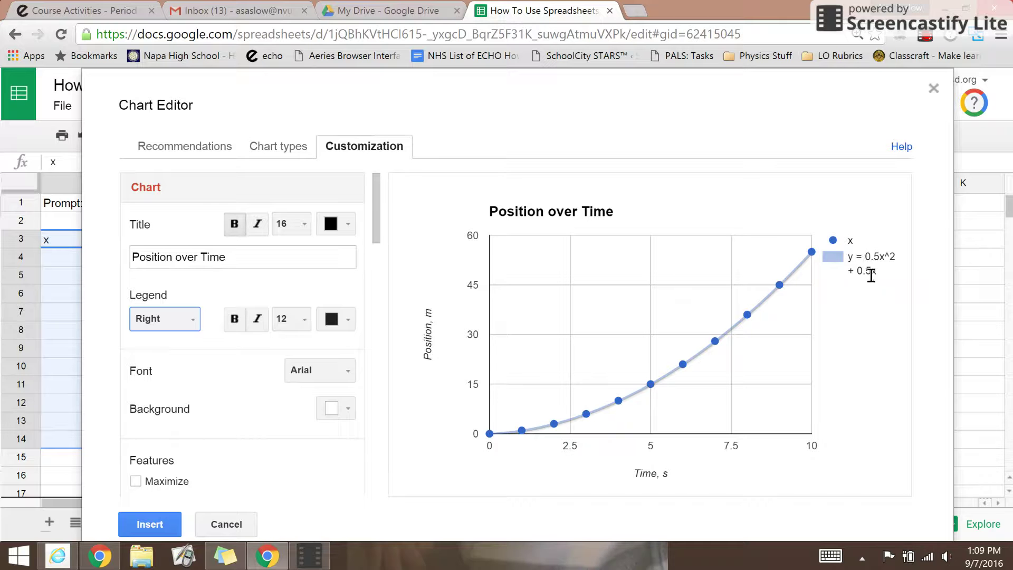
Step: Show the polynomial trendline's R² value in the legend and turn it off again
drag(375, 207, 381, 479)
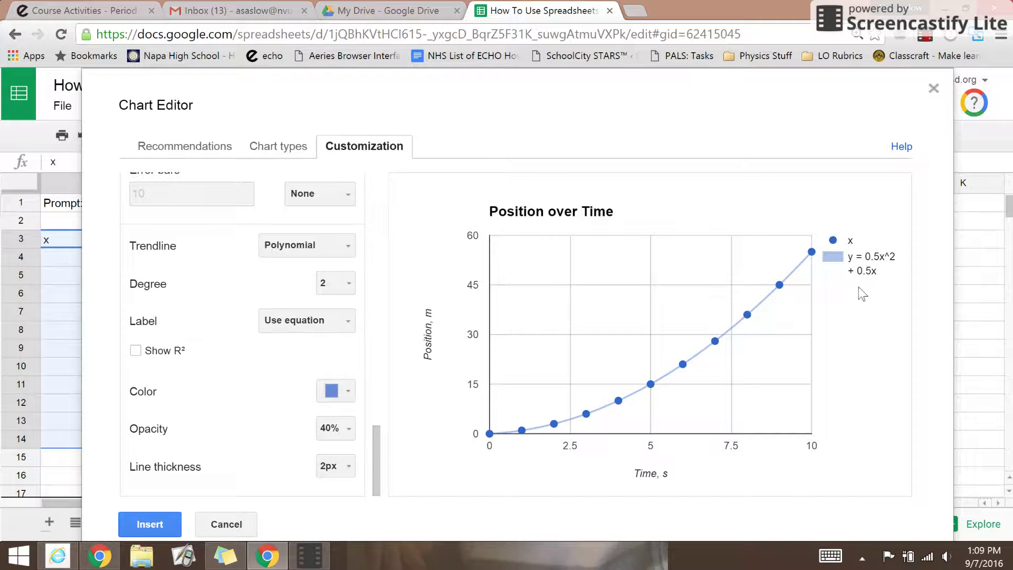
drag(375, 449, 370, 465)
click(136, 352)
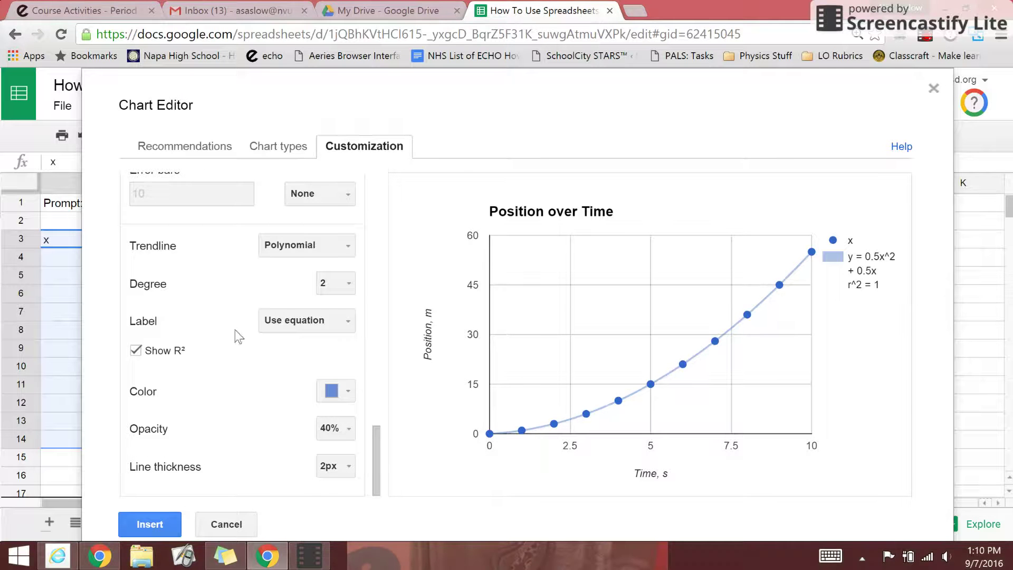
click(136, 350)
Step: Insert the position chart into the sheet and move it below the data, starting at column A around row 16
click(158, 523)
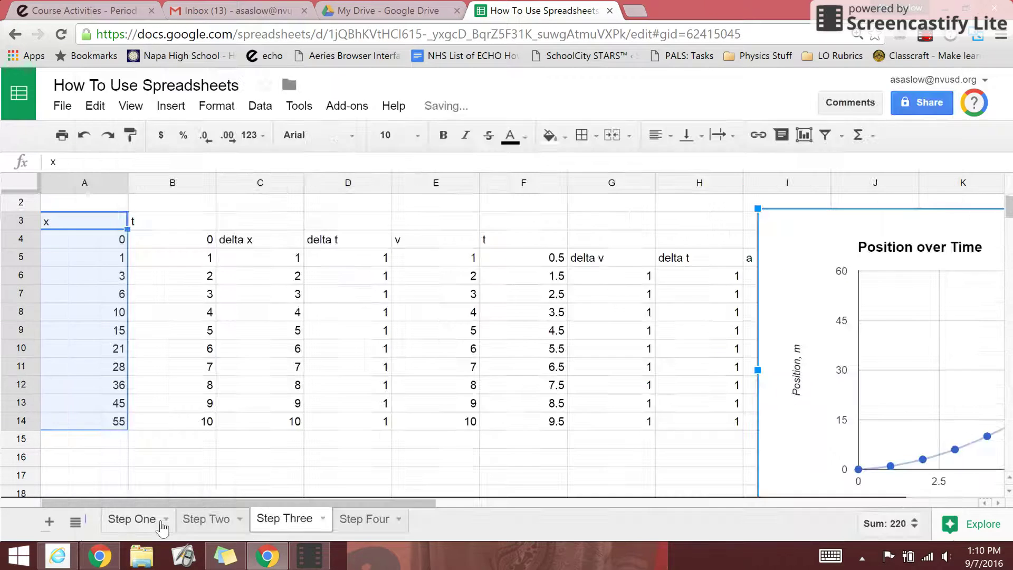
drag(804, 230, 167, 217)
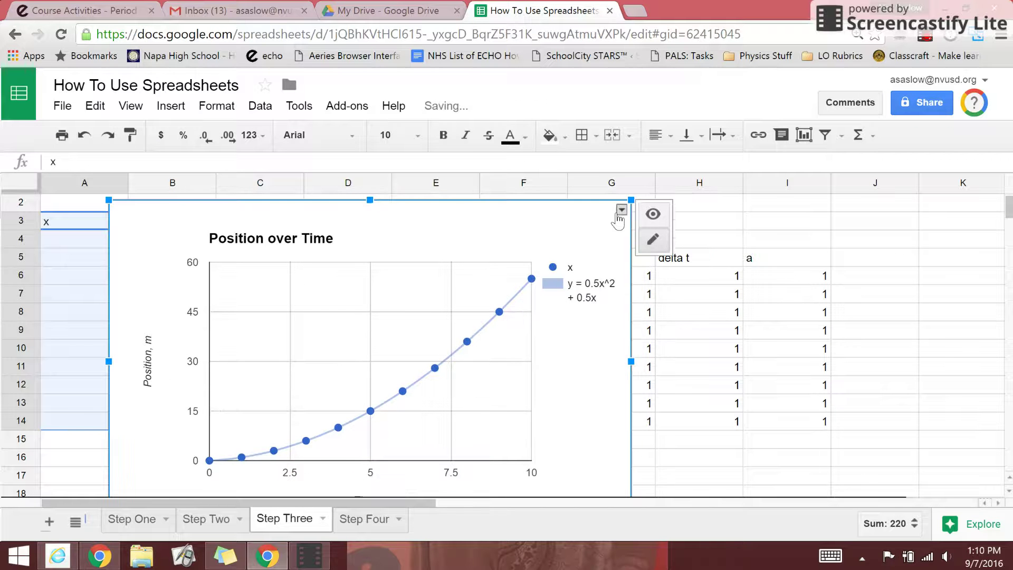
click(621, 210)
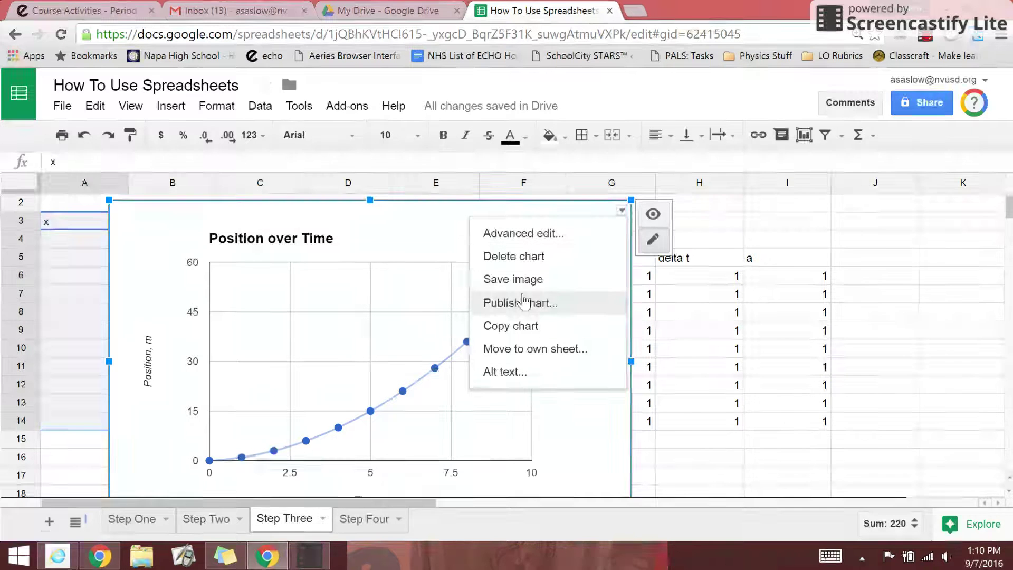
click(860, 224)
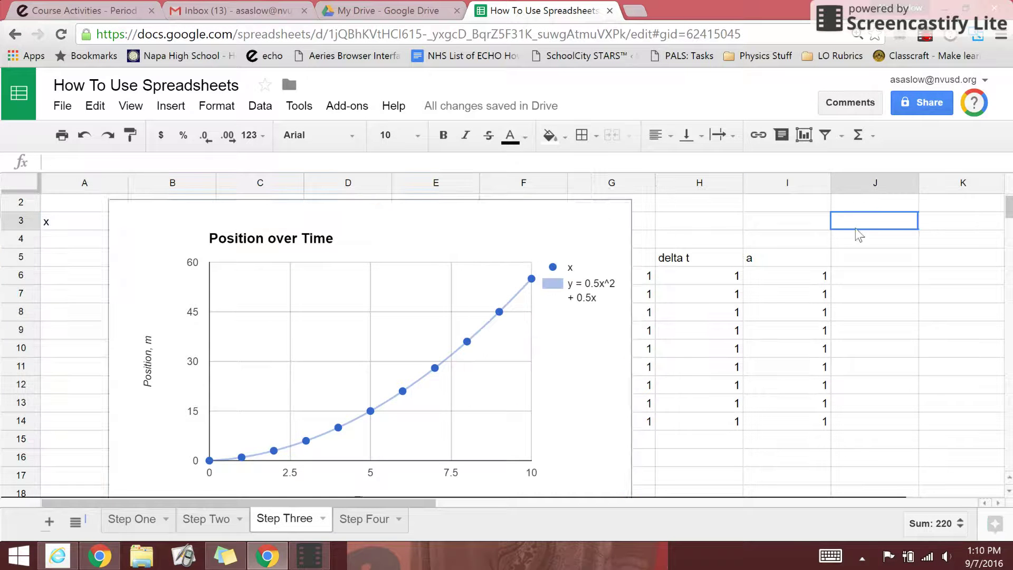
drag(551, 212, 466, 460)
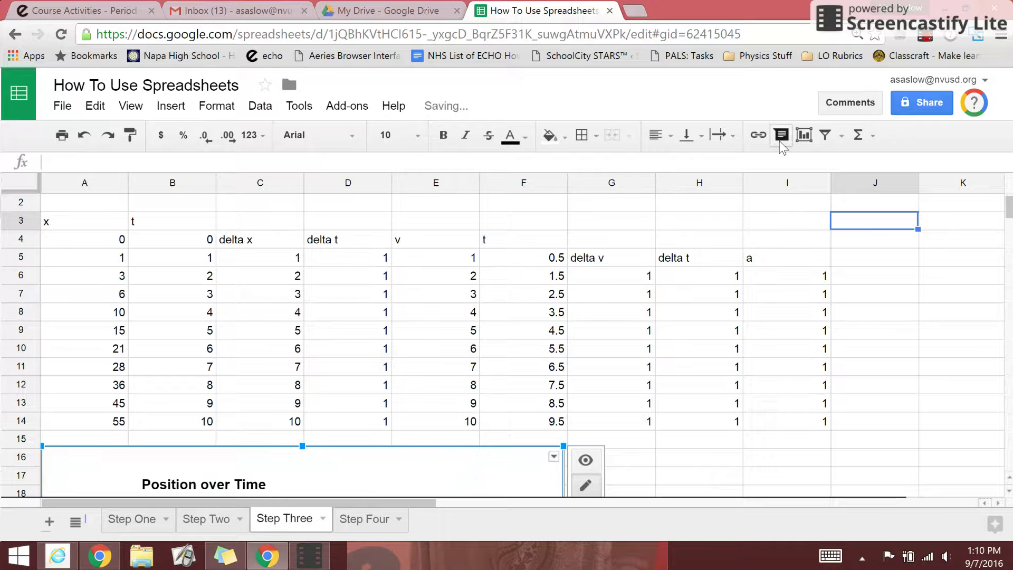
Step: Start a new chart using the time range F4:F14 and the velocity range E4:E14 from Step Three
click(821, 220)
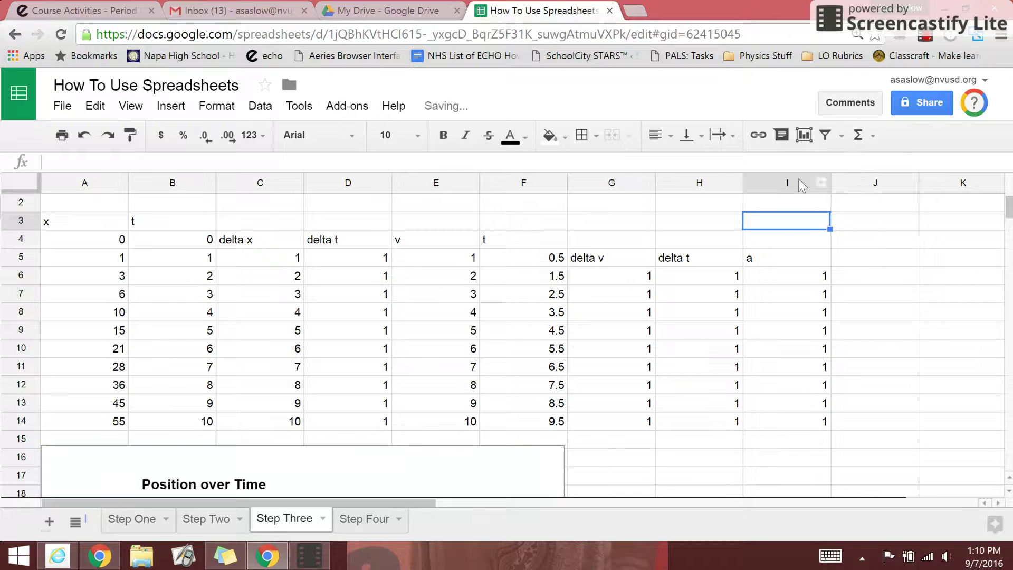
click(805, 135)
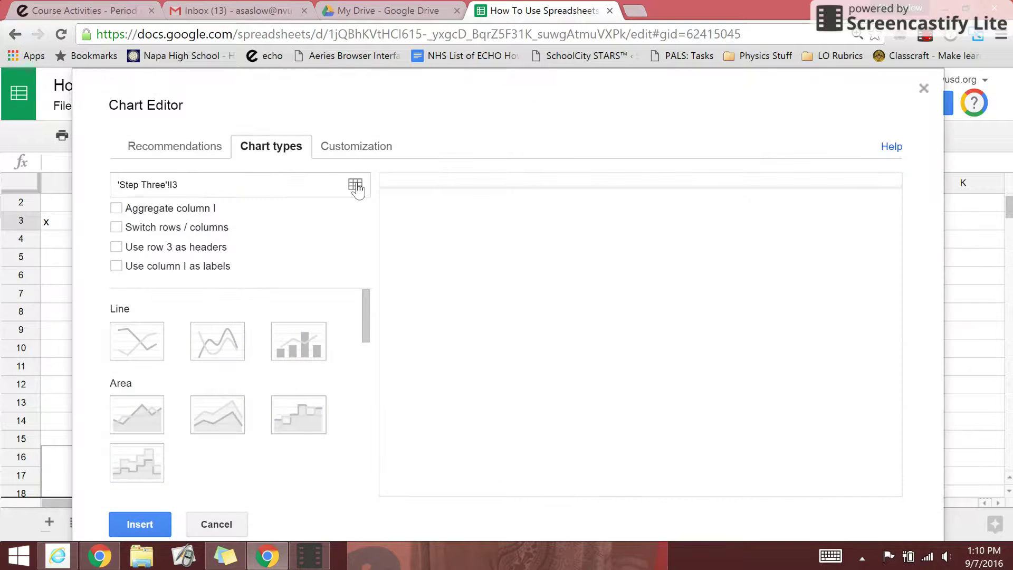
click(355, 185)
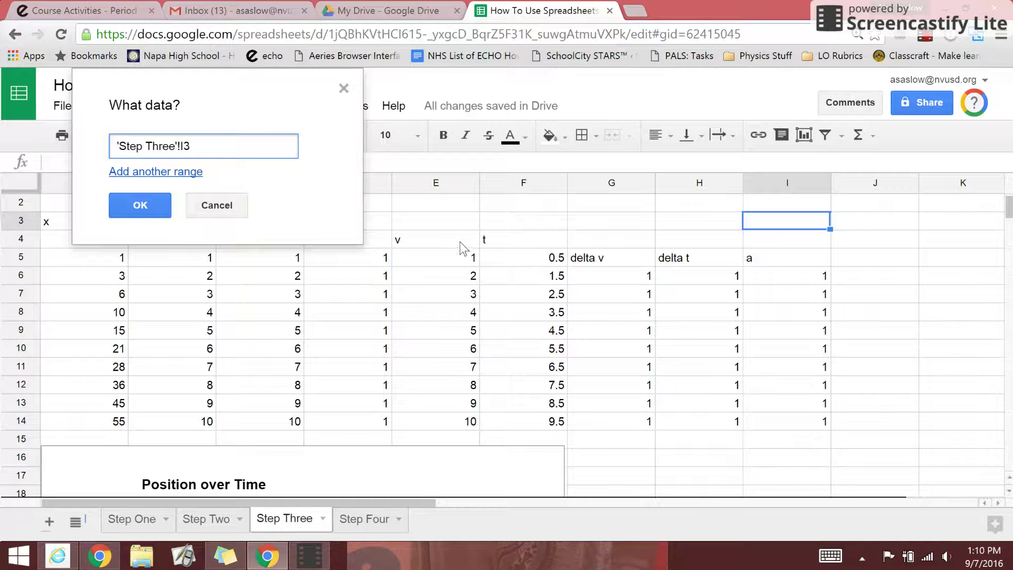
drag(516, 241, 511, 420)
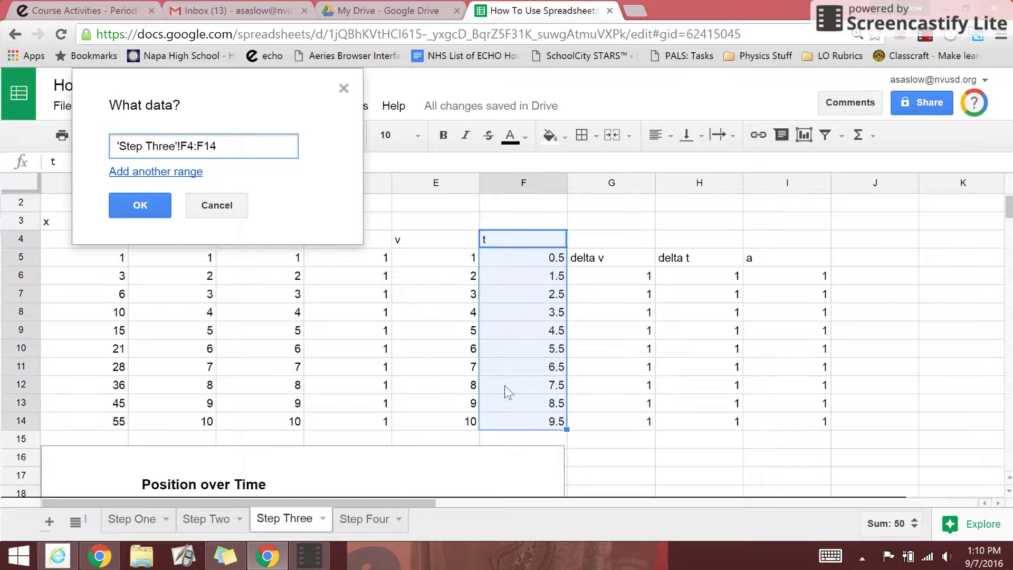
click(157, 174)
drag(435, 240, 447, 421)
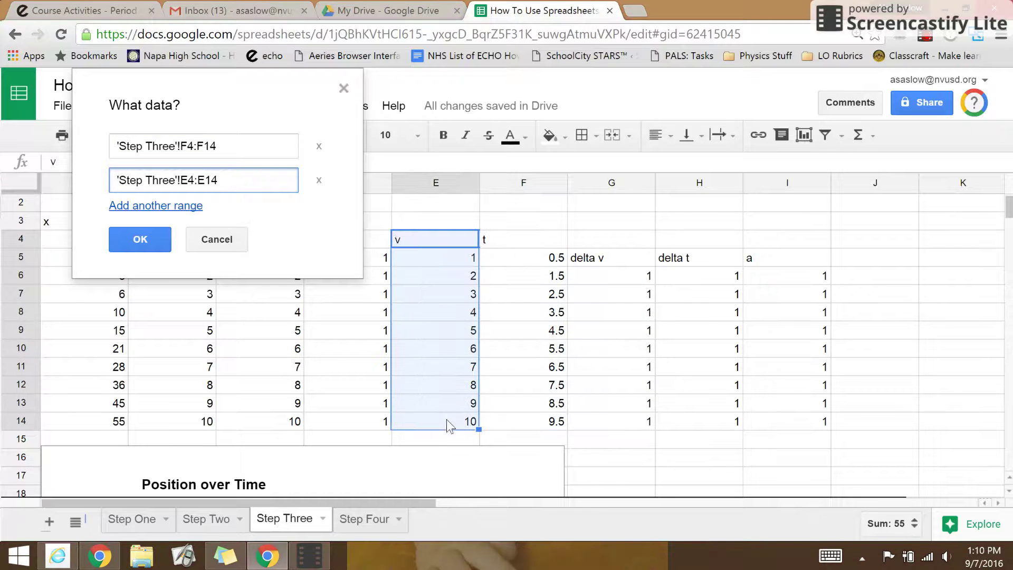
click(144, 240)
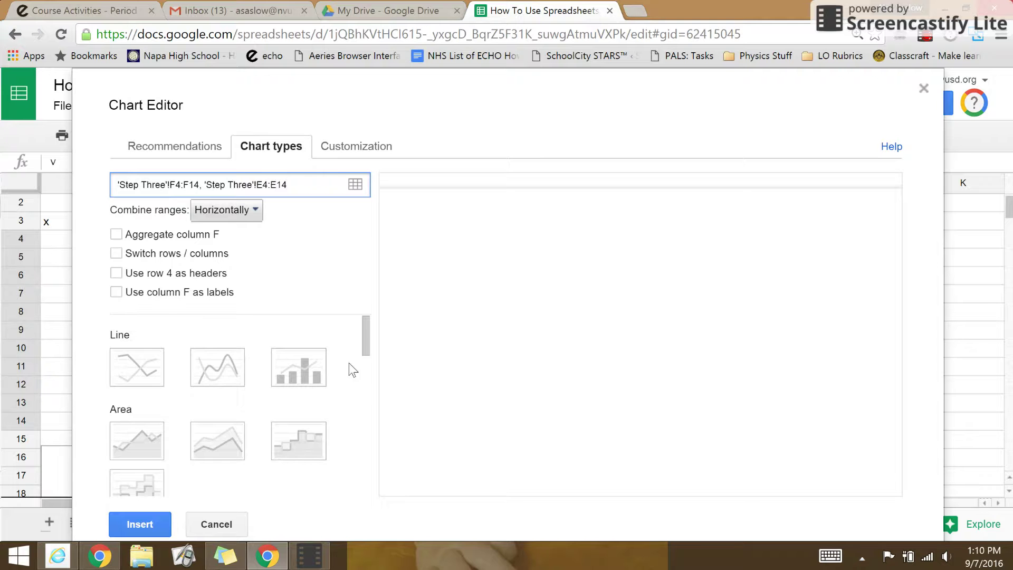
Step: Make the new velocity chart a scatter chart
scroll(315, 367, down, 2)
scroll(314, 366, down, 5)
click(135, 386)
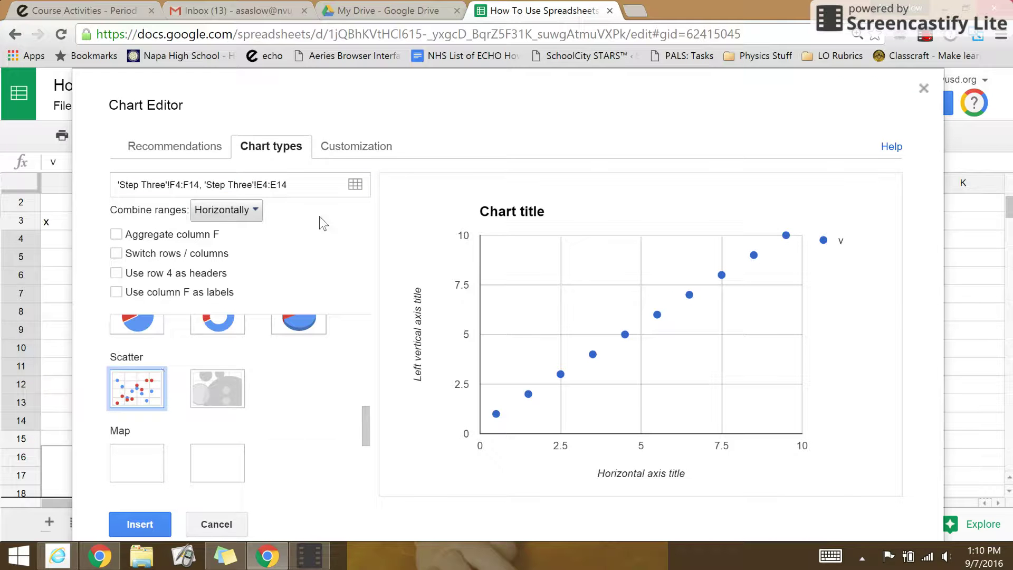
Step: Set the new chart's title to "Velocity over Time"
click(363, 151)
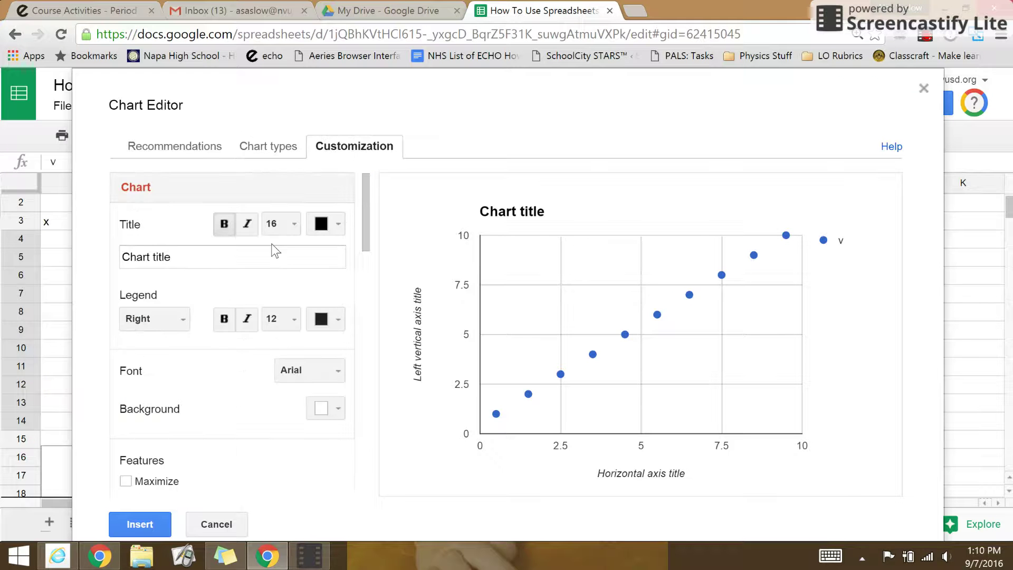
click(222, 257)
text(Velocity over Time)
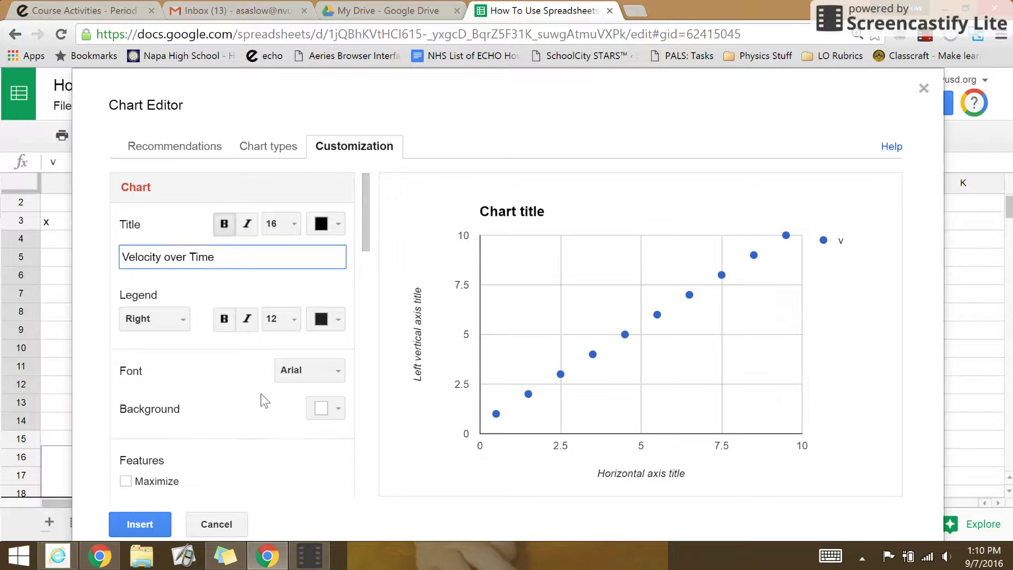
Step: Set the velocity chart's horizontal axis title to "Time, s"
scroll(259, 393, down, 3)
scroll(208, 362, down, 2)
drag(222, 375, 72, 373)
text(Time, s)
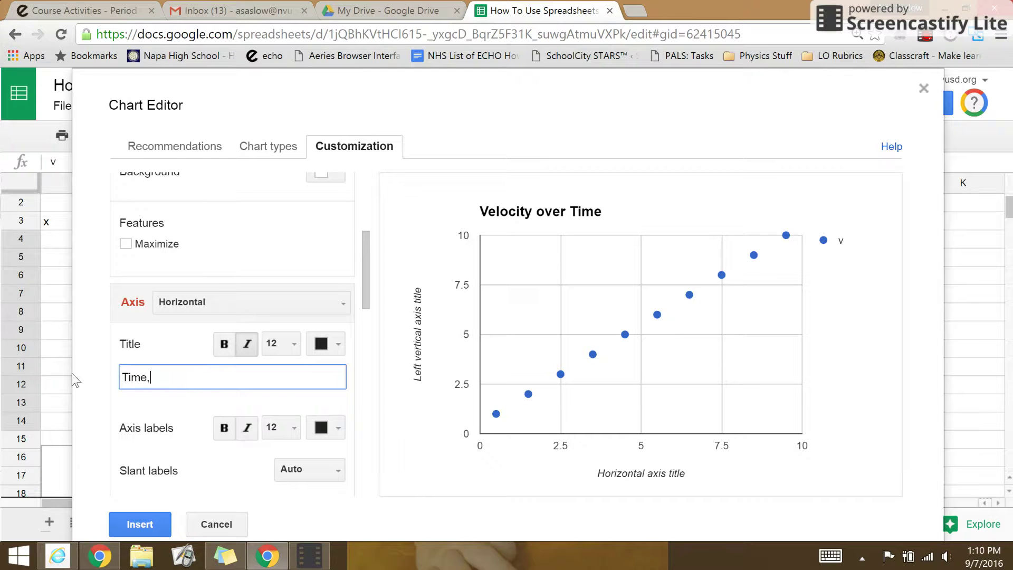
Step: Set the velocity chart's left vertical axis title to "Velocity, m/s"
click(217, 299)
click(207, 354)
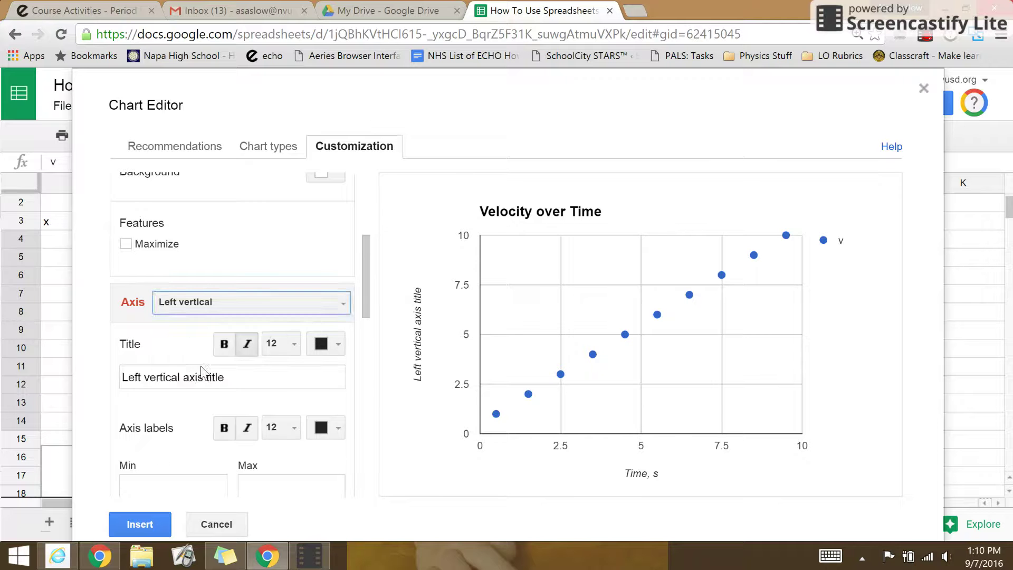
drag(236, 375, 62, 370)
text(Velocity, m/s)
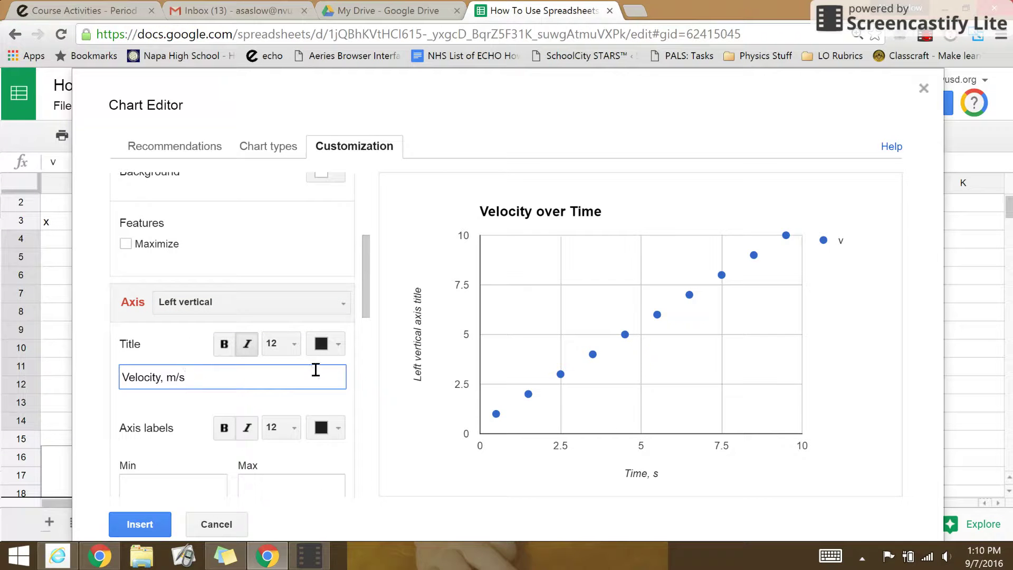
Step: Add a linear trendline to the velocity chart's v series
scroll(314, 369, down, 5)
scroll(212, 319, down, 5)
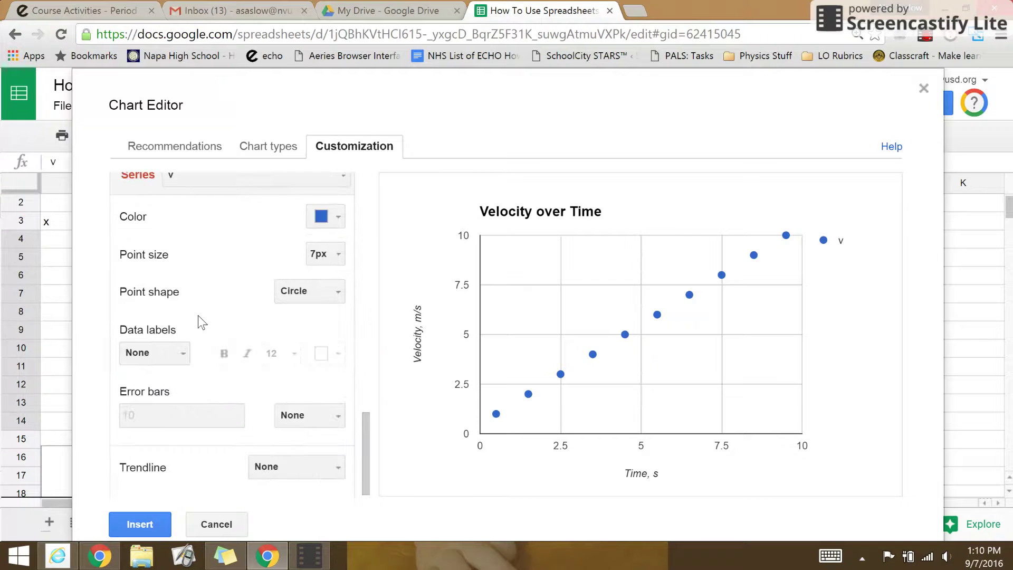
click(302, 464)
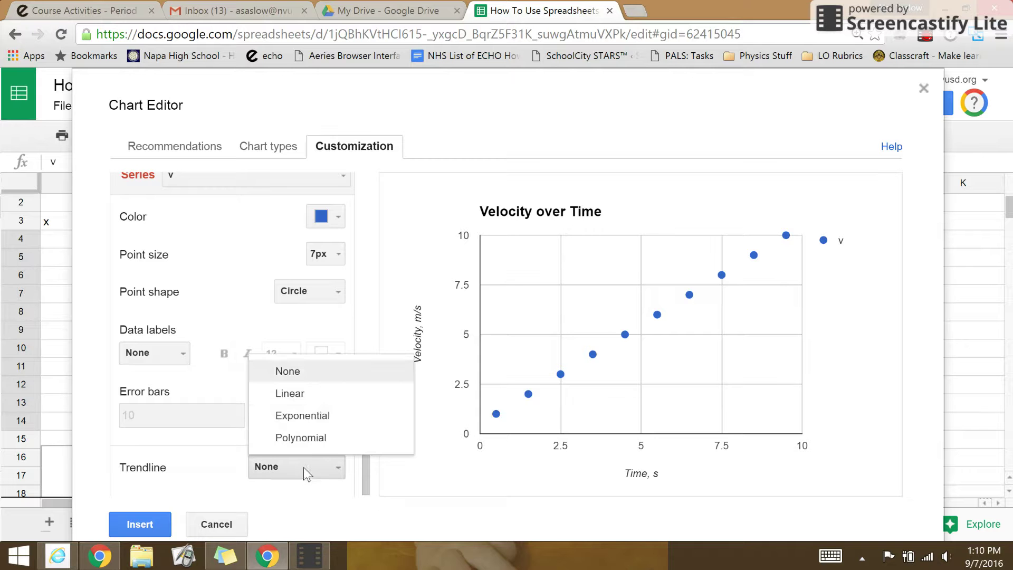
click(304, 394)
Step: Set the linear trendline's label to use its equation
drag(368, 410, 366, 449)
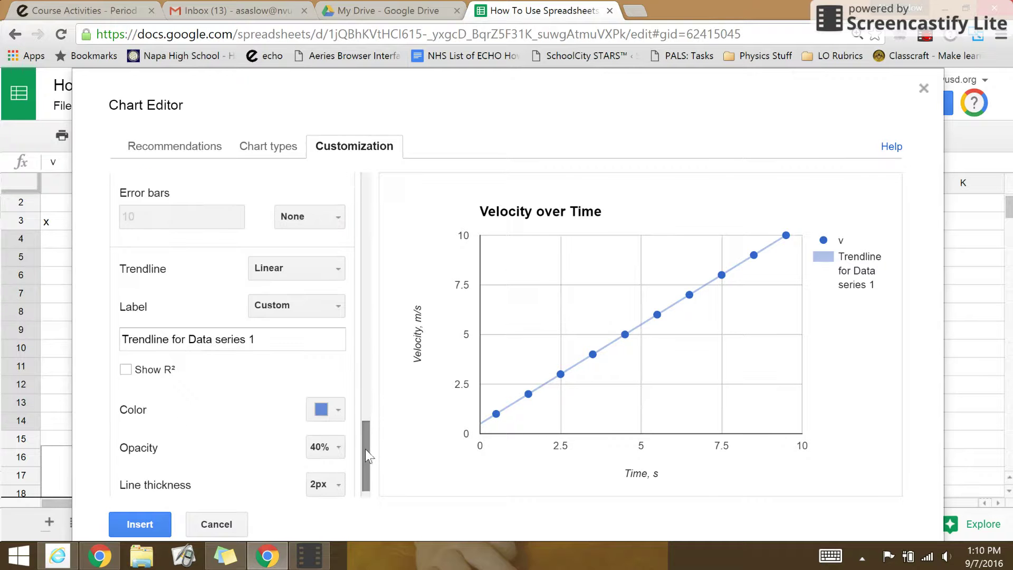
click(335, 309)
click(329, 359)
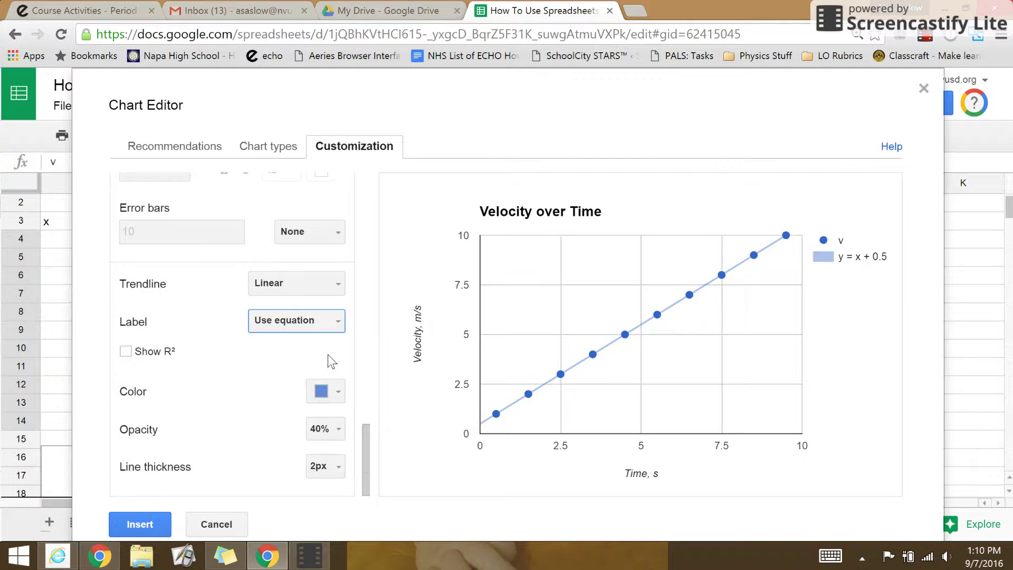
Step: Switch the linear trendline's R² display on and back off
click(126, 352)
click(126, 351)
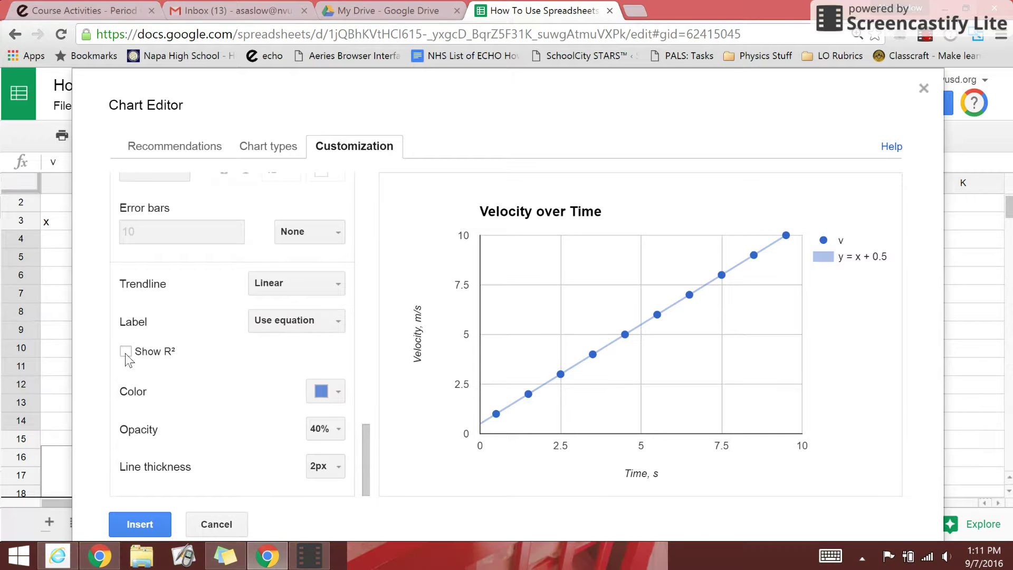
Step: Insert the velocity chart into the sheet and move it beside the position chart, starting at column G
click(148, 522)
drag(827, 248, 628, 448)
mouse_move(1008, 212)
mouse_down()
mouse_move(1007, 232)
mouse_move(1006, 211)
mouse_up()
drag(381, 503, 414, 501)
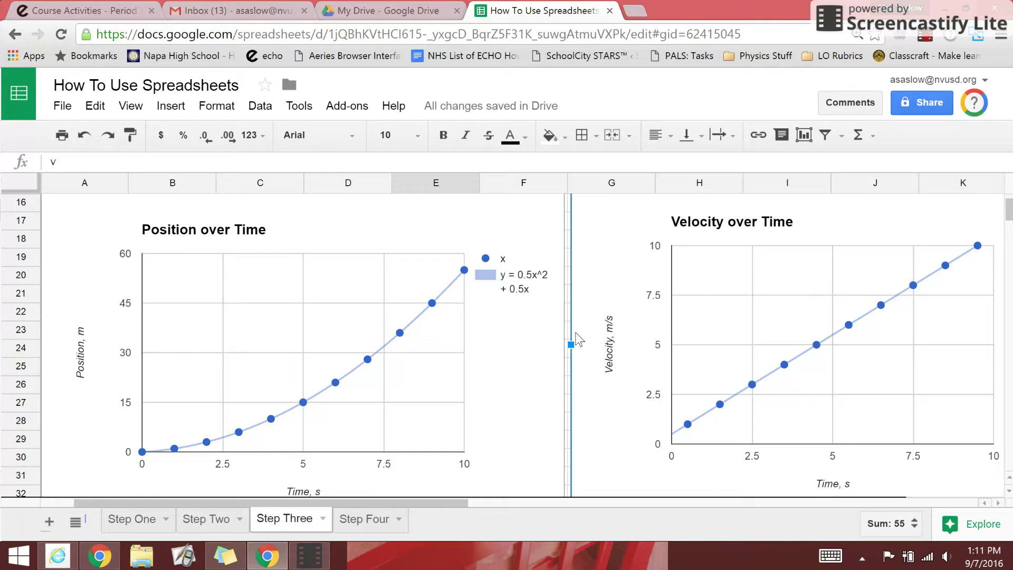
click(525, 468)
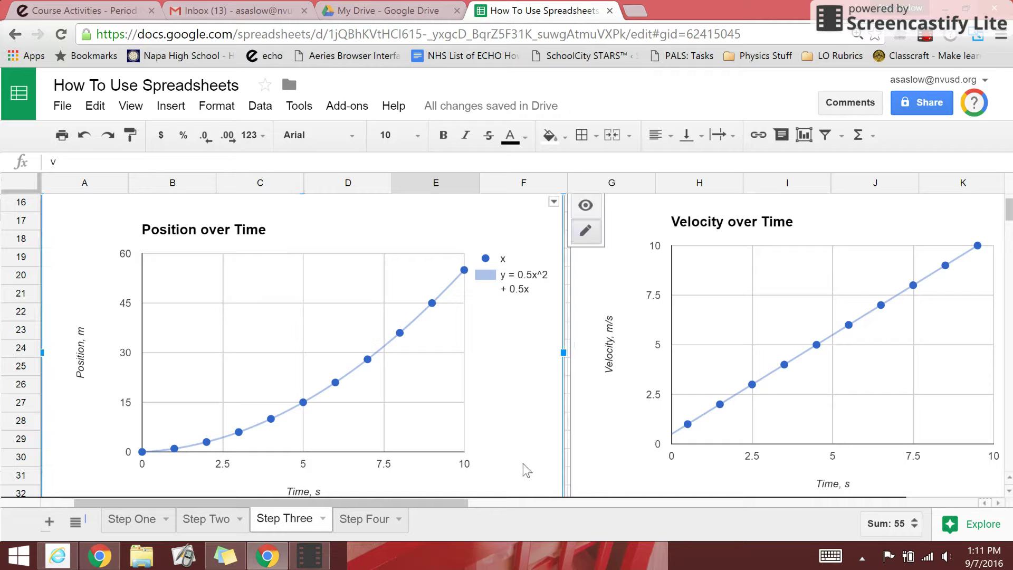
click(628, 220)
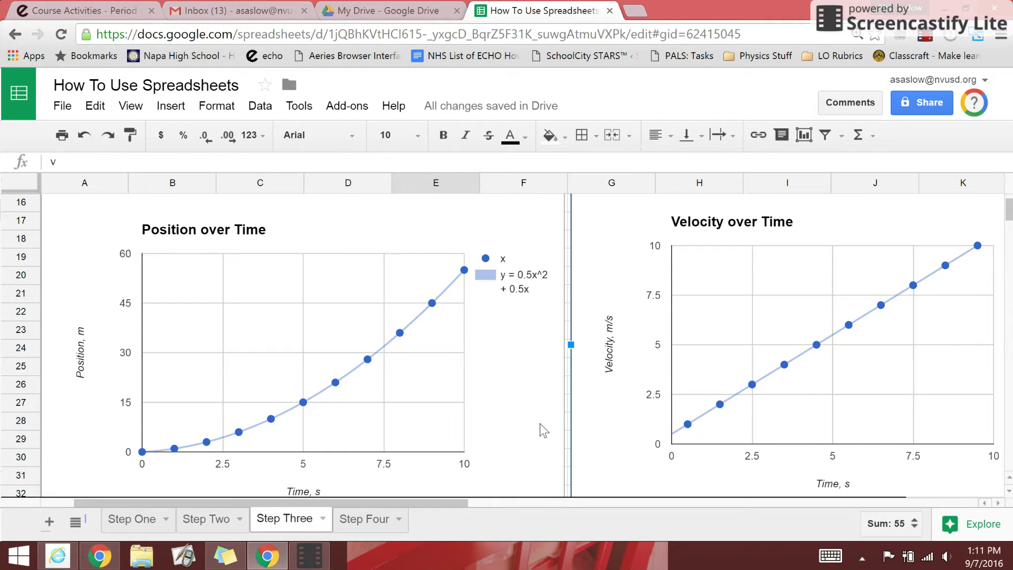
click(309, 555)
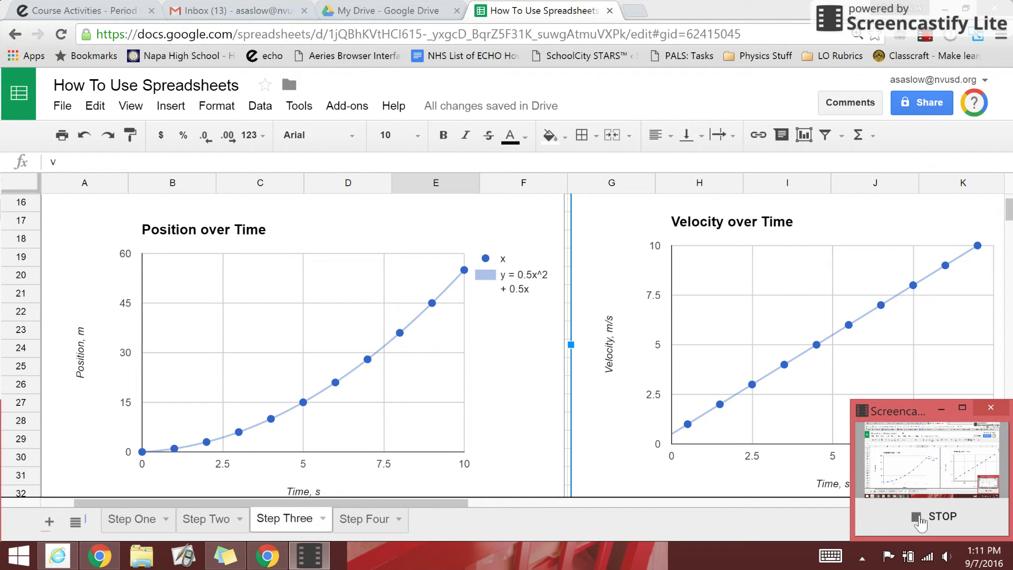